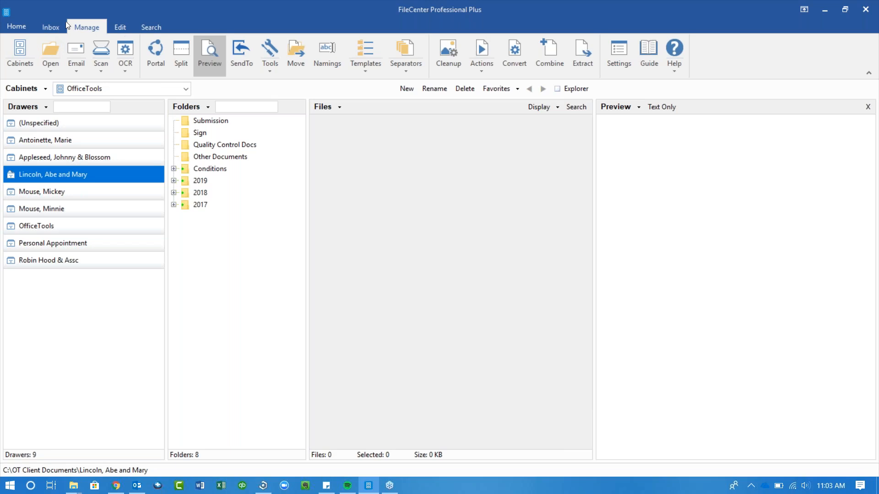
- Switch to the Inbox view listing the two incoming files from Pictures
{"action": "left_click", "coordinate": [43, 24]}
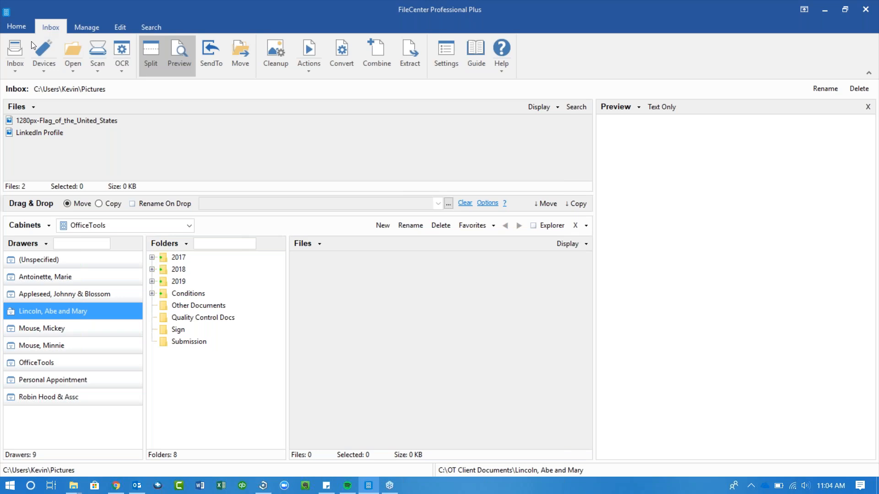
- Show the import devices list with USB Drive (D:), then dismiss it
{"action": "left_click", "coordinate": [44, 73]}
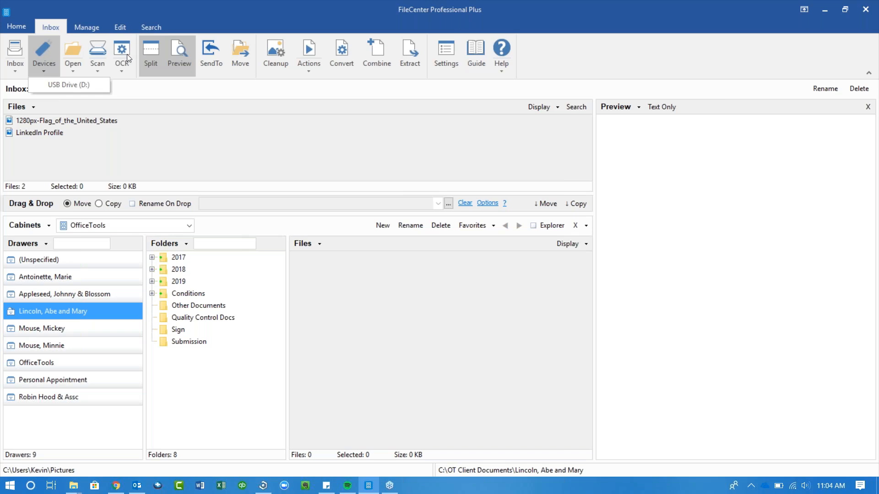
{"action": "left_click", "coordinate": [156, 147]}
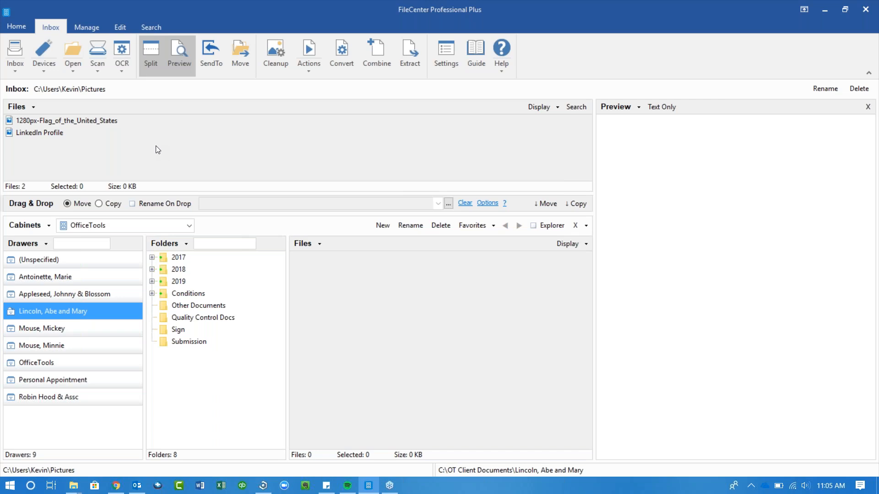
- Preview the 1280px-Flag_of_the_United_States image waiting in the Inbox
{"action": "left_click", "coordinate": [66, 121]}
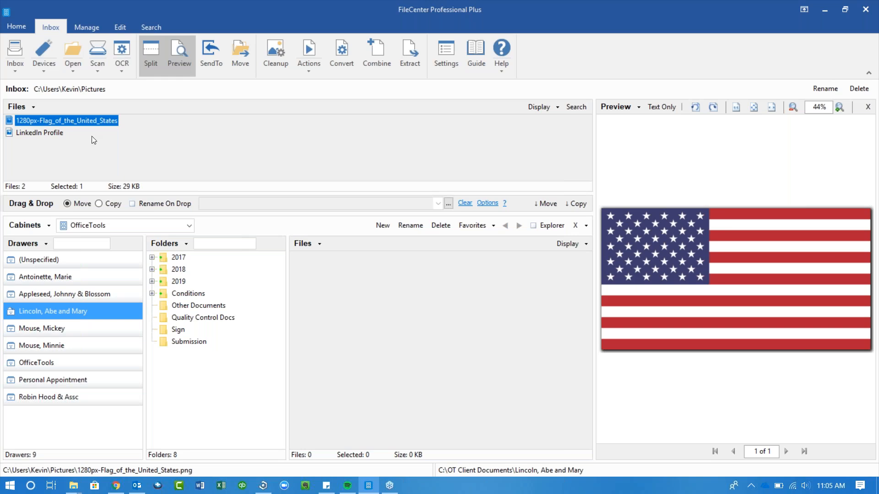
- Switch to the Manage tab showing the client drawer's eight folders
{"action": "left_click", "coordinate": [83, 24]}
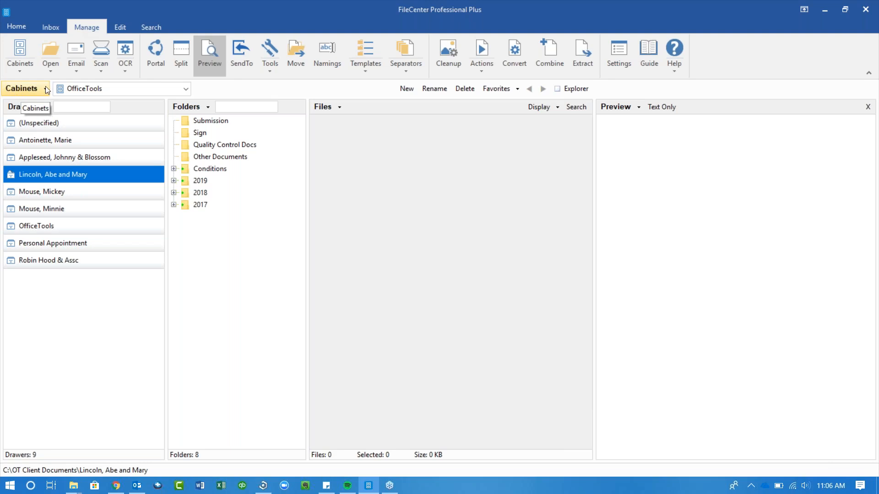
{"action": "left_click", "coordinate": [80, 93]}
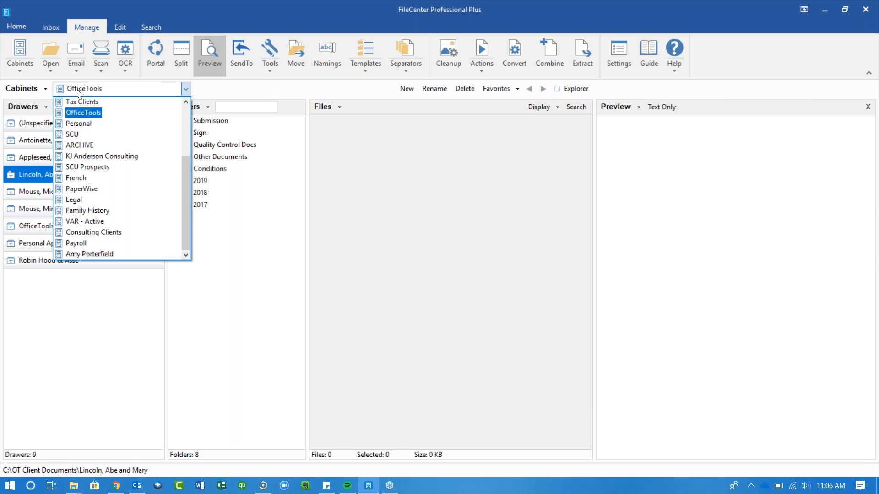
{"action": "left_click", "coordinate": [78, 90]}
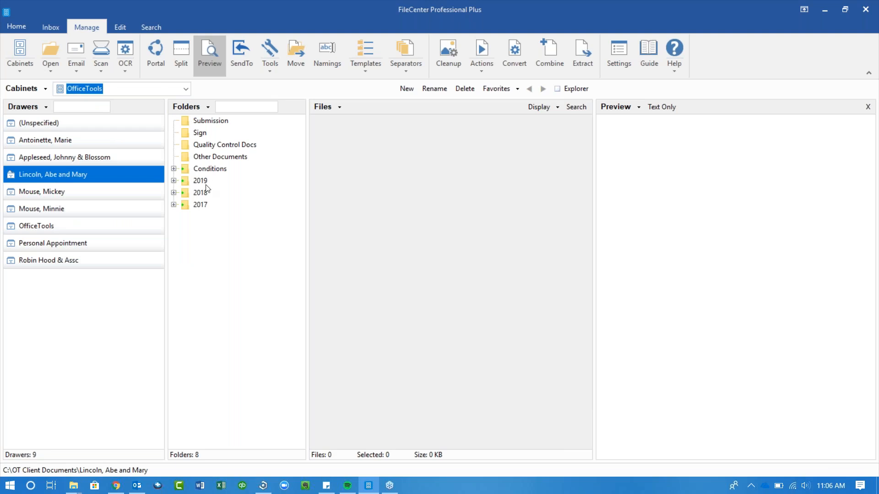
- Browse the 2017 and 2018 folders, then preview New Scan from 2017 Tax Returns
{"action": "left_click", "coordinate": [174, 204]}
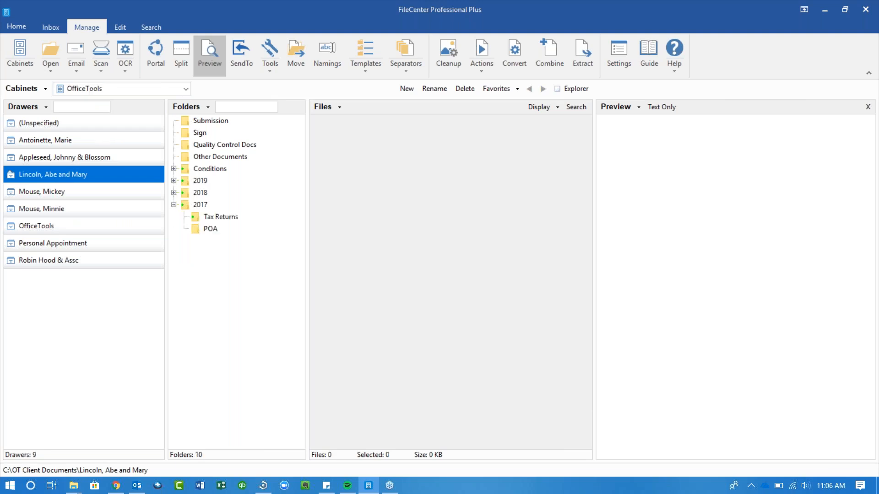
{"action": "left_click", "coordinate": [199, 218]}
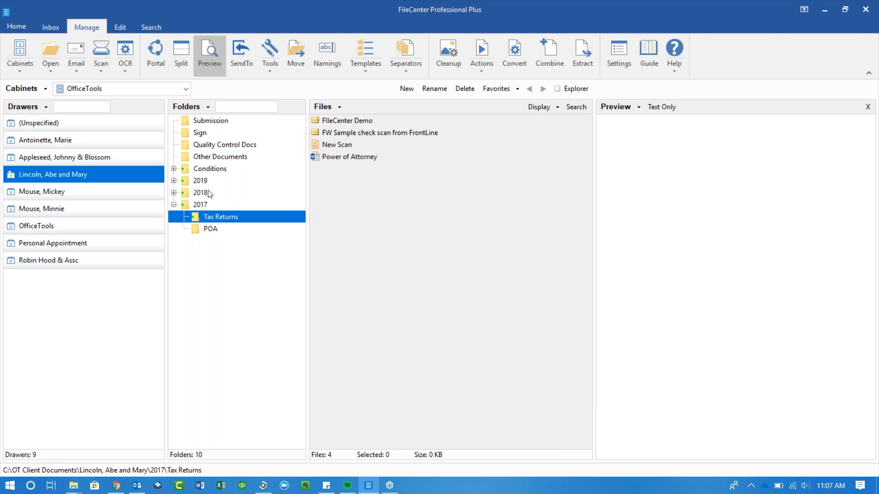
{"action": "left_click", "coordinate": [173, 192]}
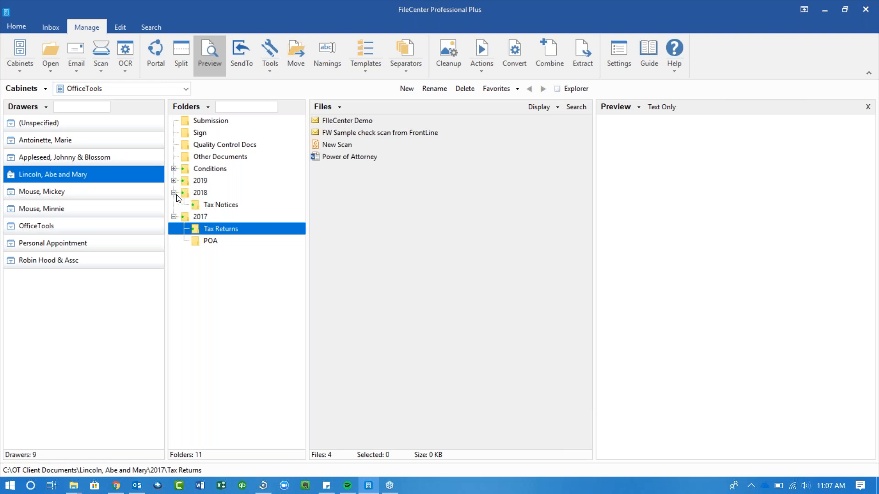
{"action": "left_click", "coordinate": [204, 210]}
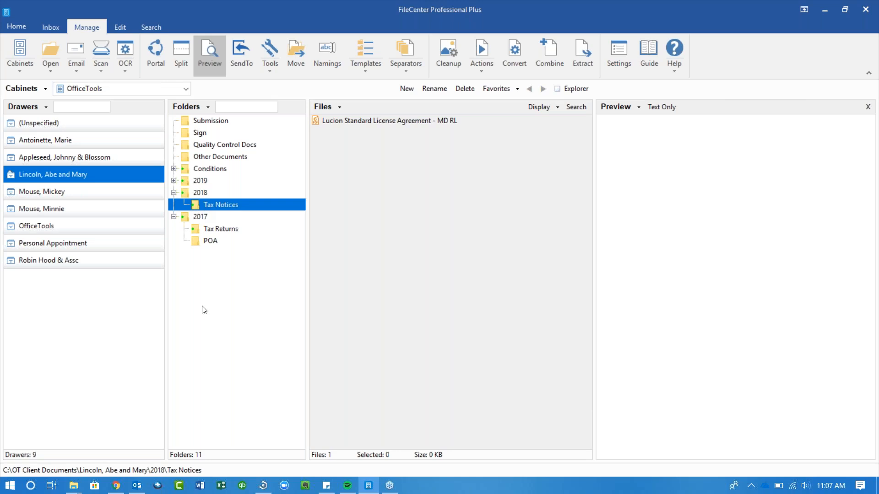
{"action": "left_click", "coordinate": [226, 232]}
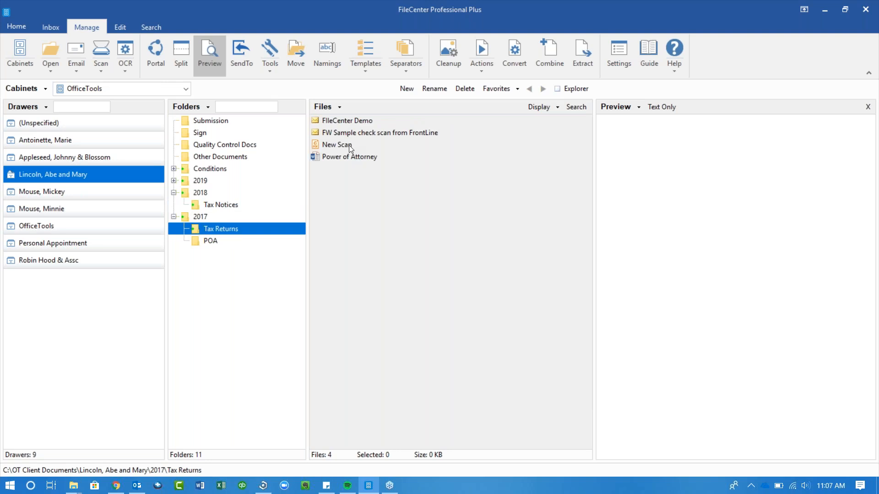
{"action": "left_click", "coordinate": [349, 144]}
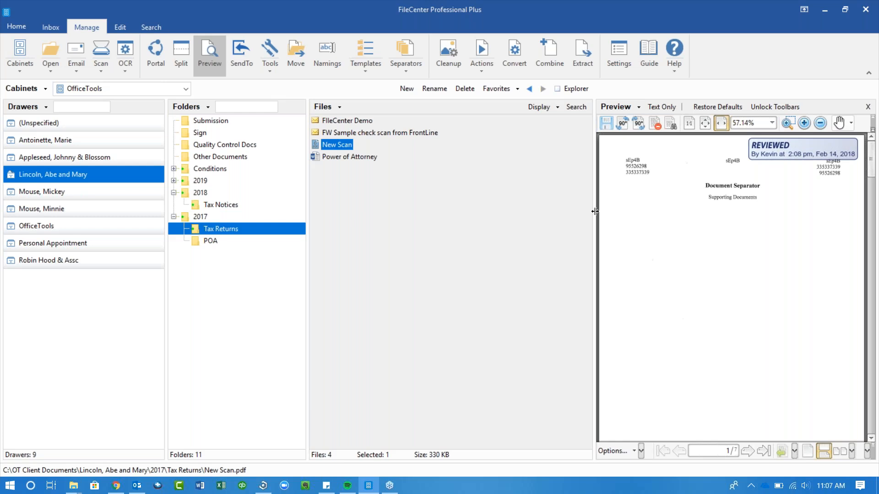
- Widen the preview and scroll New Scan to page 7, the 2012 Form 1040
{"action": "left_click_drag", "start_coordinate": [594, 211], "coordinate": [524, 209]}
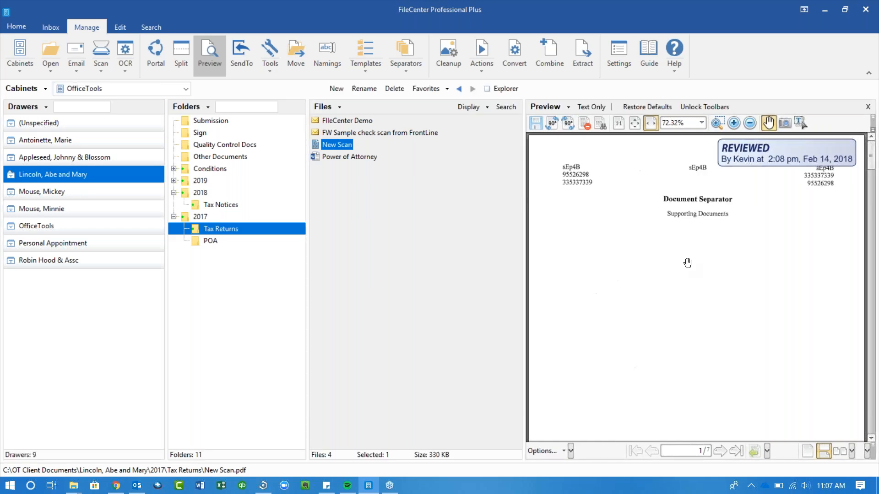
{"action": "scroll", "coordinate": [696, 271], "scroll_direction": "down", "scroll_amount": 5}
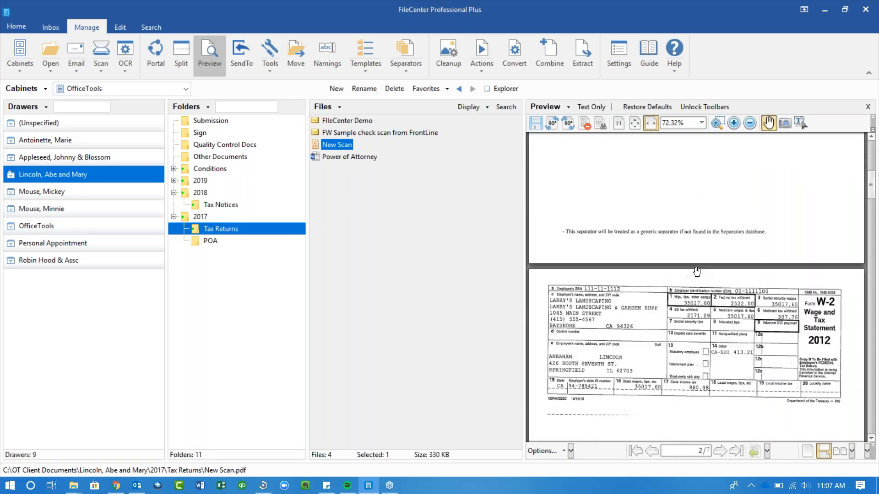
{"action": "scroll", "coordinate": [696, 272], "scroll_direction": "down", "scroll_amount": 5}
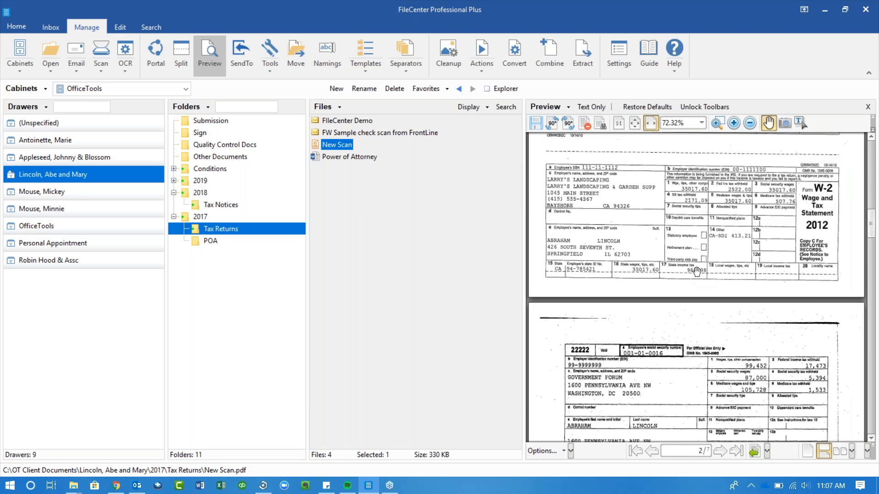
{"action": "scroll", "coordinate": [696, 272], "scroll_direction": "down", "scroll_amount": 3}
{"action": "scroll", "coordinate": [696, 272], "scroll_direction": "down", "scroll_amount": 10}
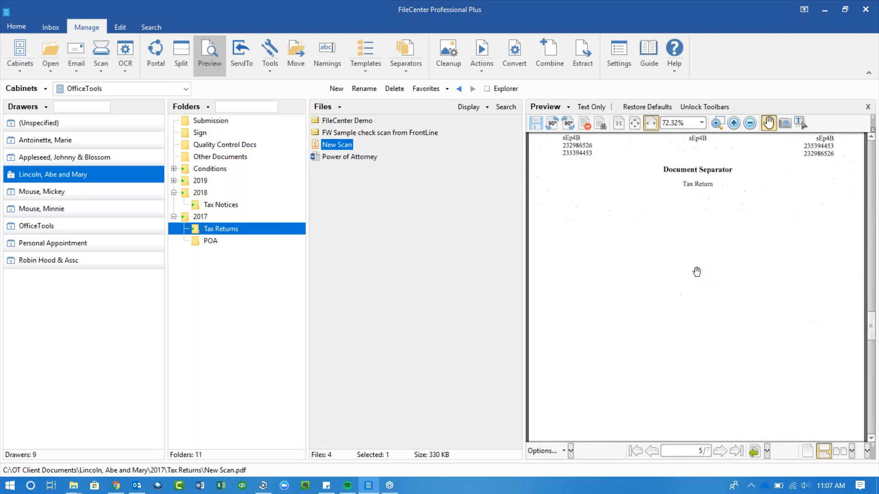
{"action": "scroll", "coordinate": [696, 271], "scroll_direction": "down", "scroll_amount": 3}
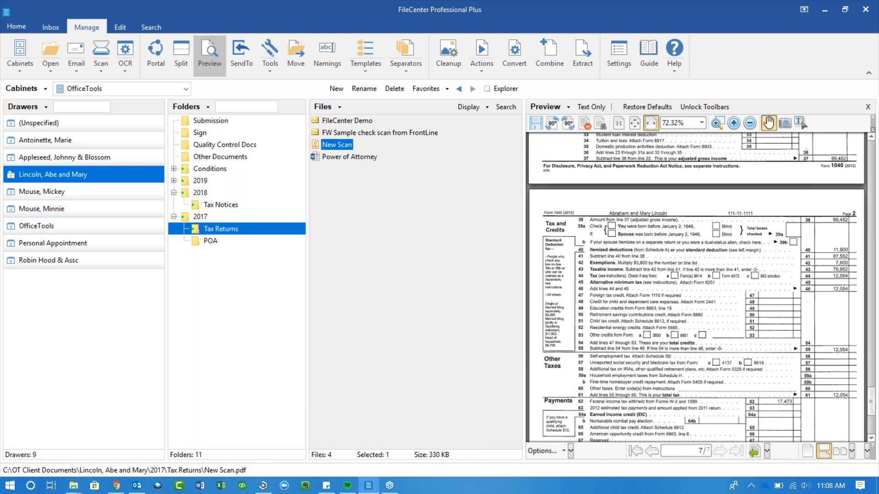
{"action": "right_click", "coordinate": [334, 145]}
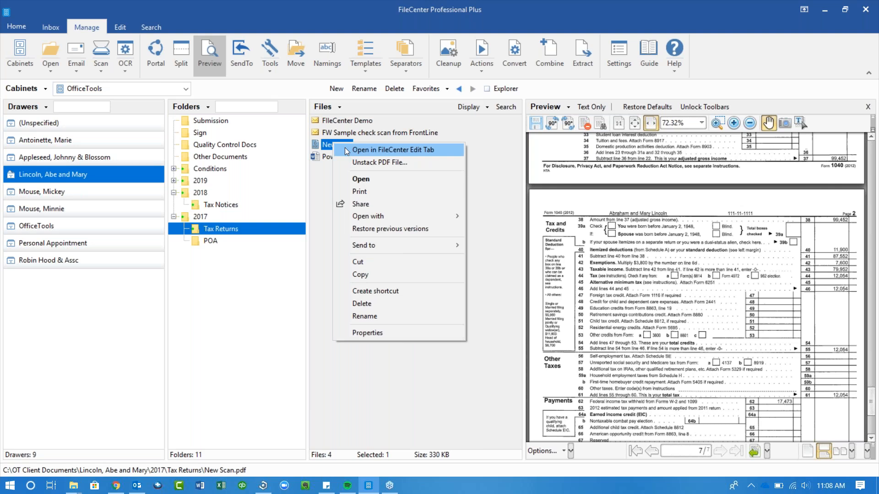
- Open New Scan in the FileCenter Edit tab, then return to the Manage filing view
{"action": "left_click", "coordinate": [344, 147]}
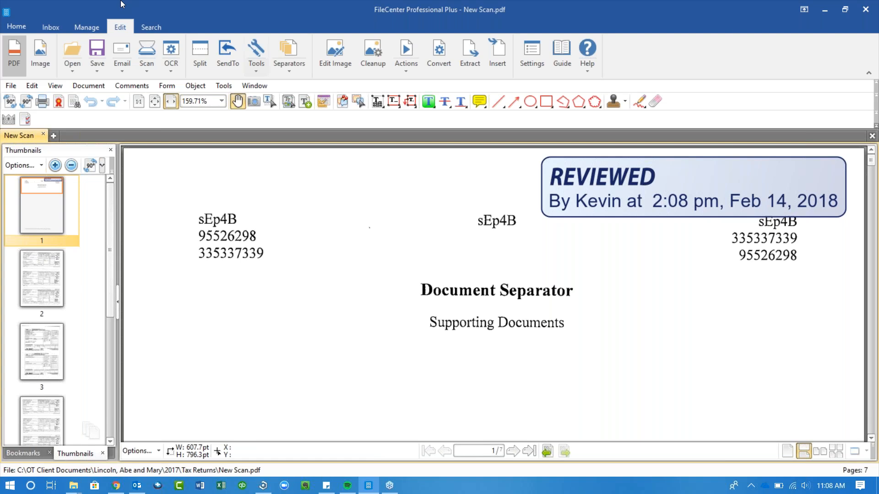
{"action": "left_click", "coordinate": [91, 25]}
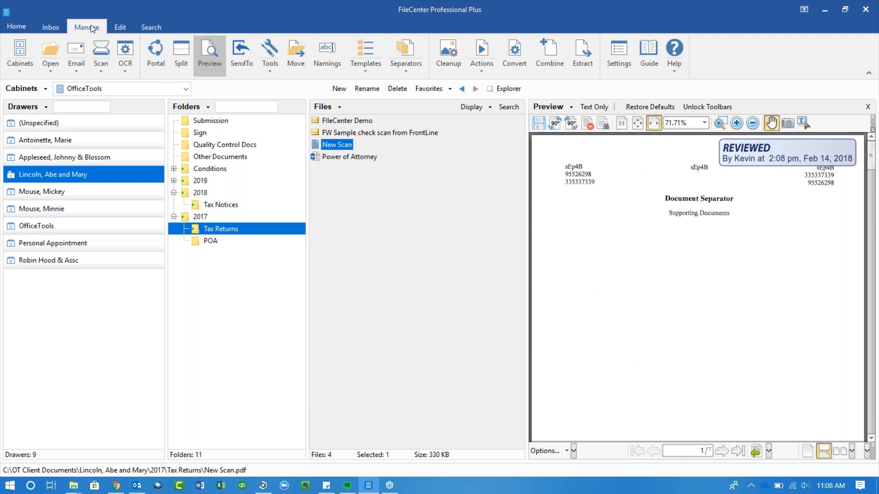
- Start a new drawer named for the client, using the Client Template - Quickbooks folder template
{"action": "left_click", "coordinate": [35, 104]}
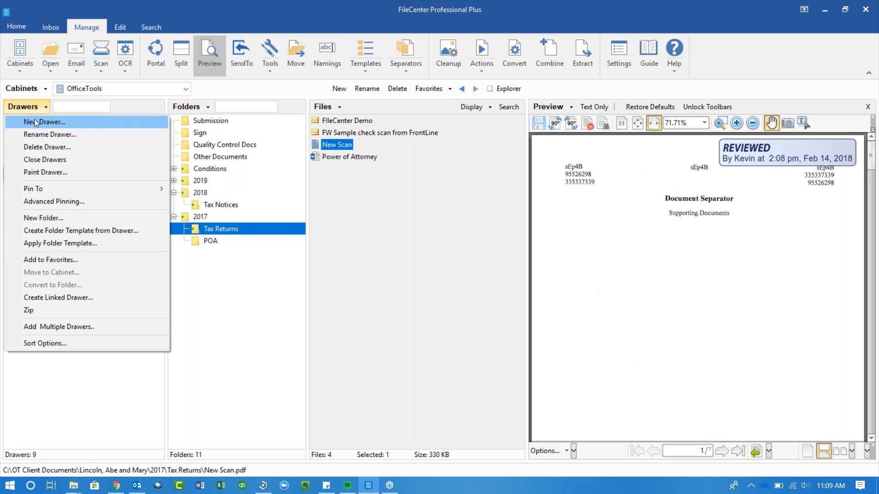
{"action": "left_click", "coordinate": [34, 122]}
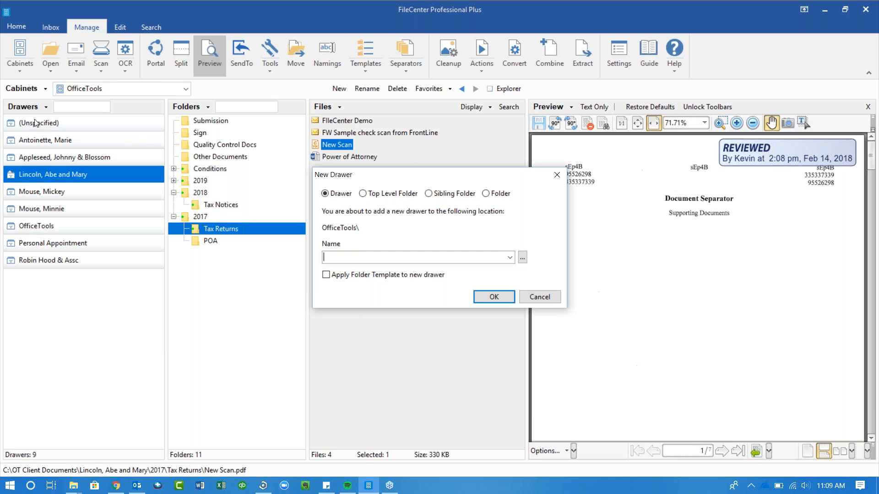
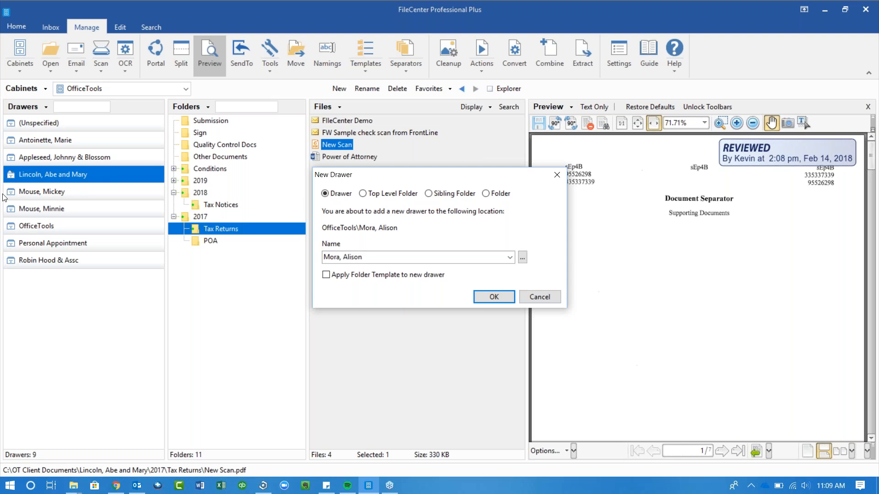
{"action": "left_click", "coordinate": [328, 276]}
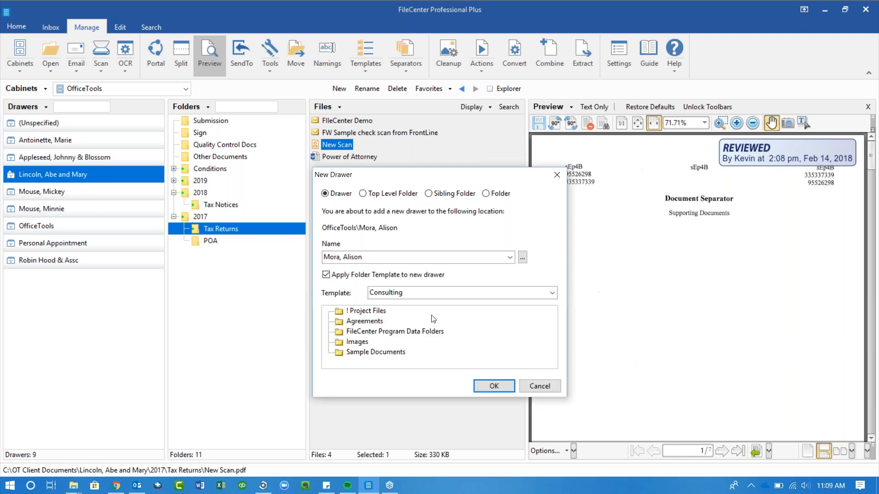
{"action": "left_click", "coordinate": [553, 293]}
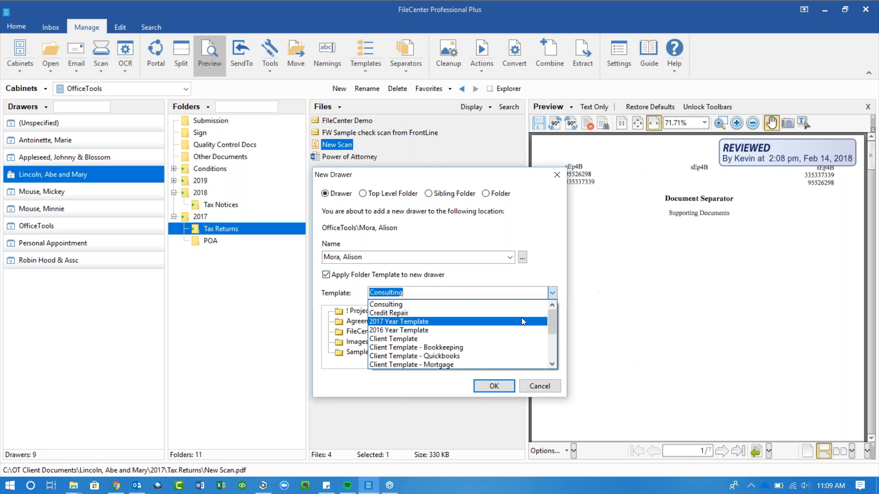
{"action": "left_click", "coordinate": [523, 321]}
{"action": "left_click", "coordinate": [553, 293]}
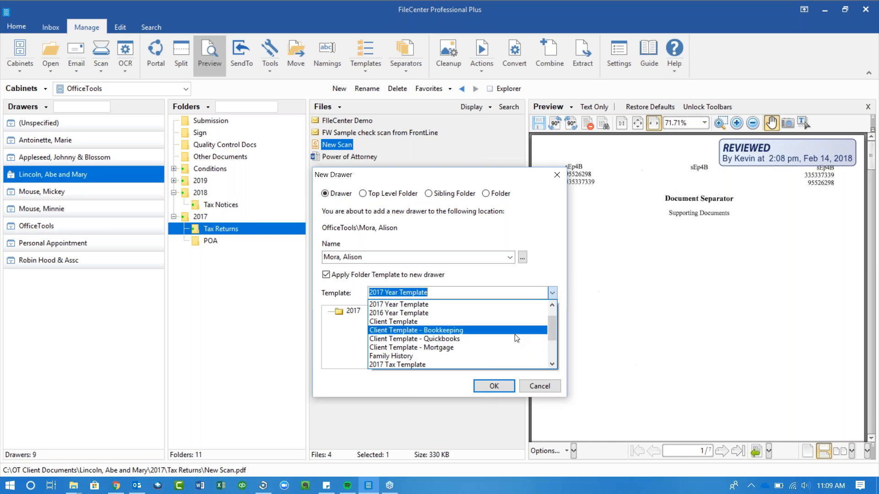
{"action": "left_click", "coordinate": [516, 339]}
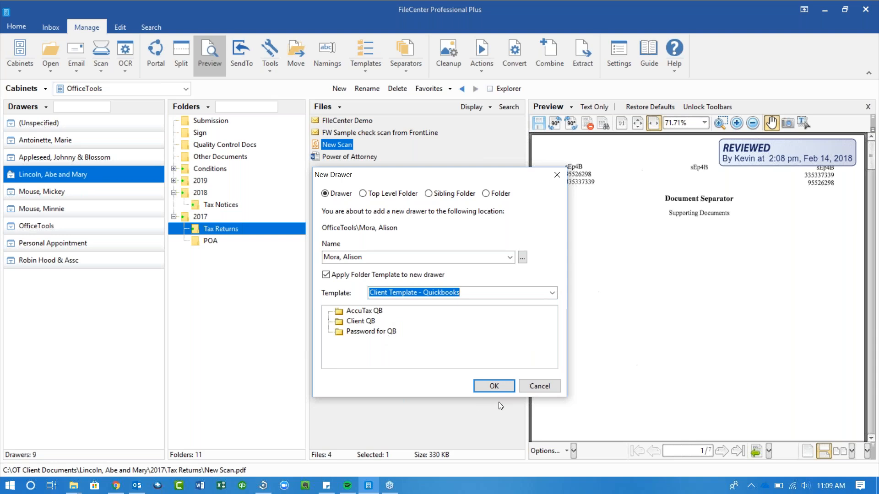
- Confirm the new drawer, creating Password for QB, Client QB and AccuTax QB folders
{"action": "left_click", "coordinate": [494, 387]}
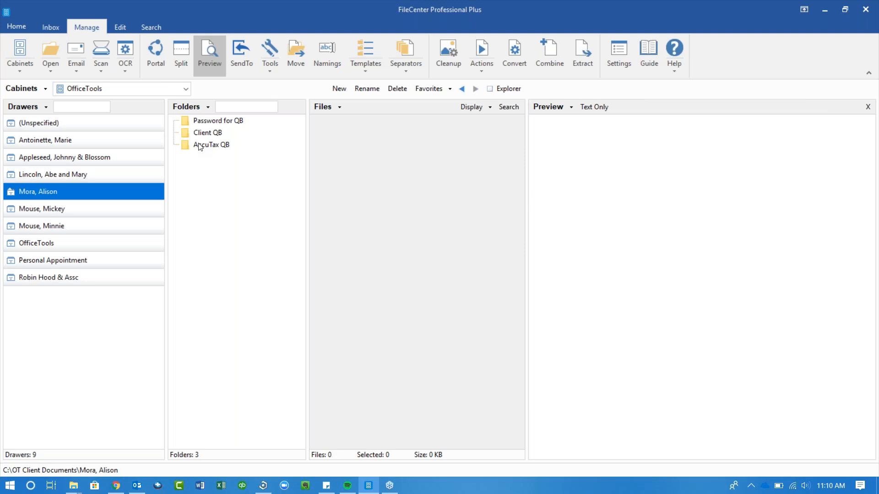
{"action": "left_click", "coordinate": [334, 70]}
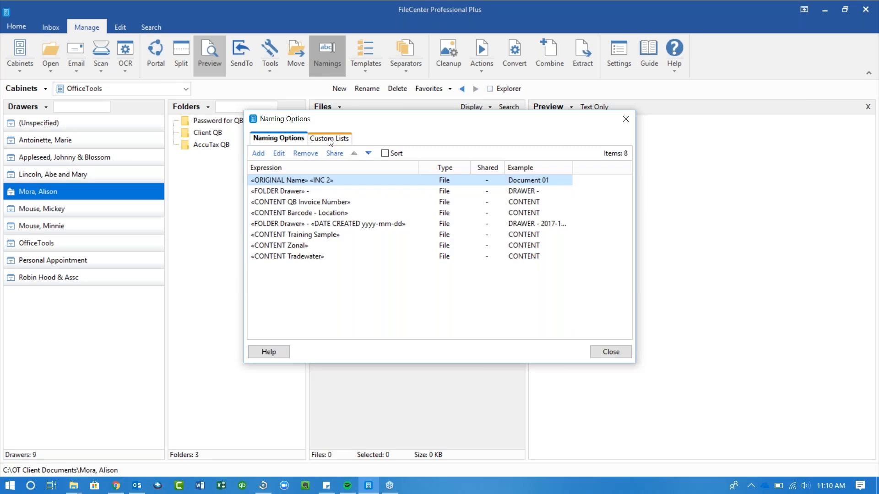
{"action": "left_click", "coordinate": [329, 139]}
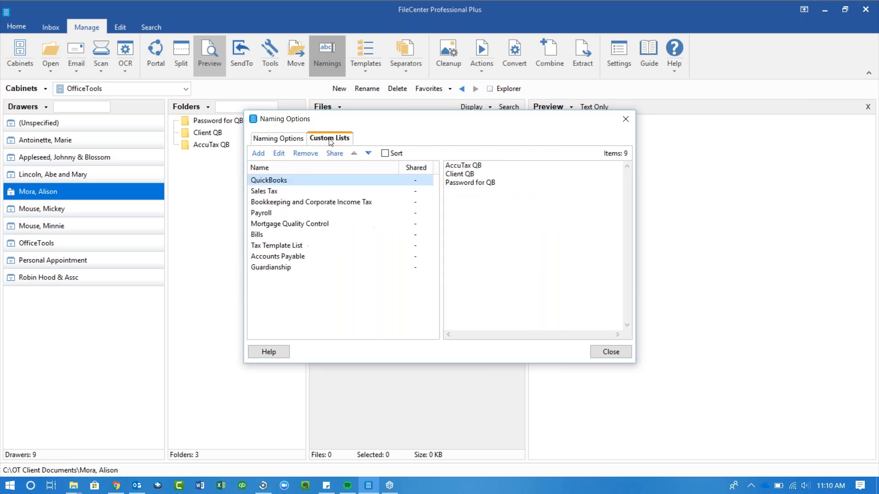
{"action": "left_click", "coordinate": [295, 203]}
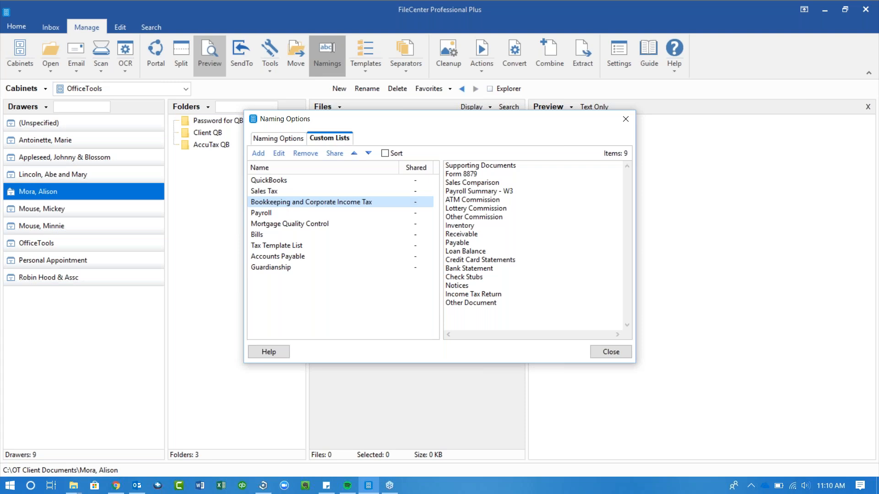
{"action": "left_click", "coordinate": [625, 119]}
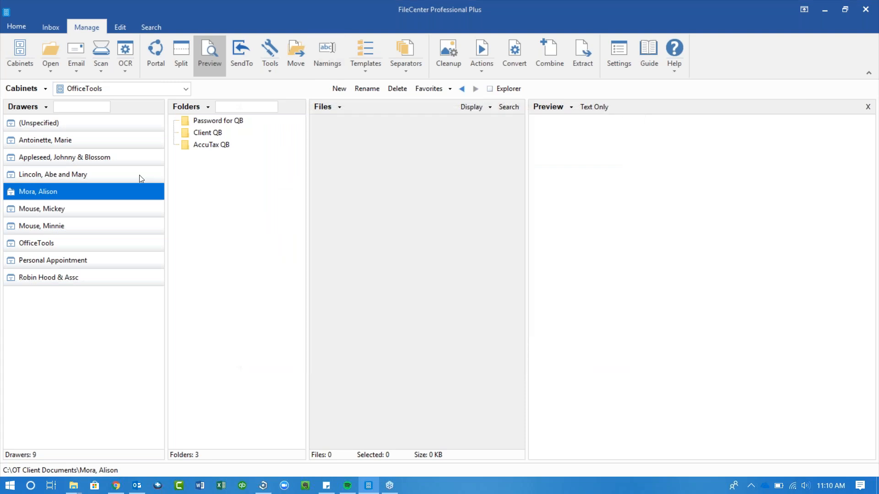
- Select New Scan in the client drawer's 2017 Tax Returns and start renaming it
{"action": "left_click", "coordinate": [109, 173]}
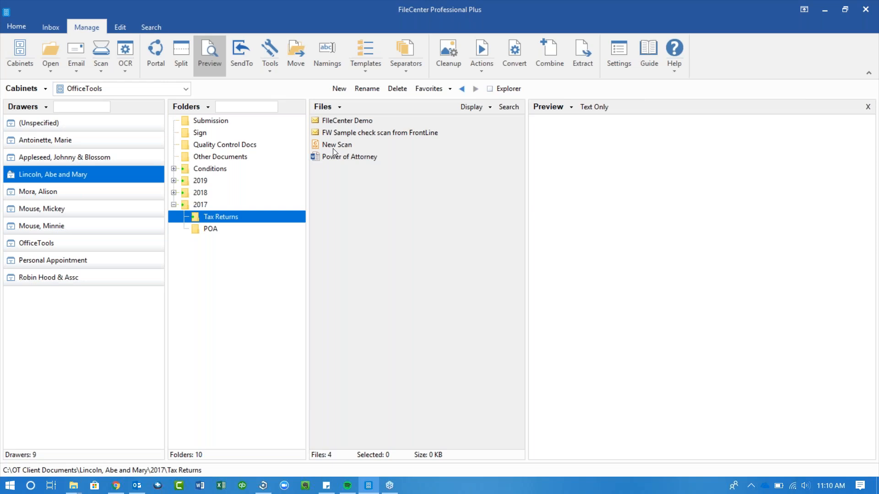
{"action": "left_click", "coordinate": [333, 146]}
{"action": "left_click", "coordinate": [365, 90]}
- Insert County Tax from the Sales Tax custom list into the name, then pick the client-name prefix entry
{"action": "left_click", "coordinate": [522, 249]}
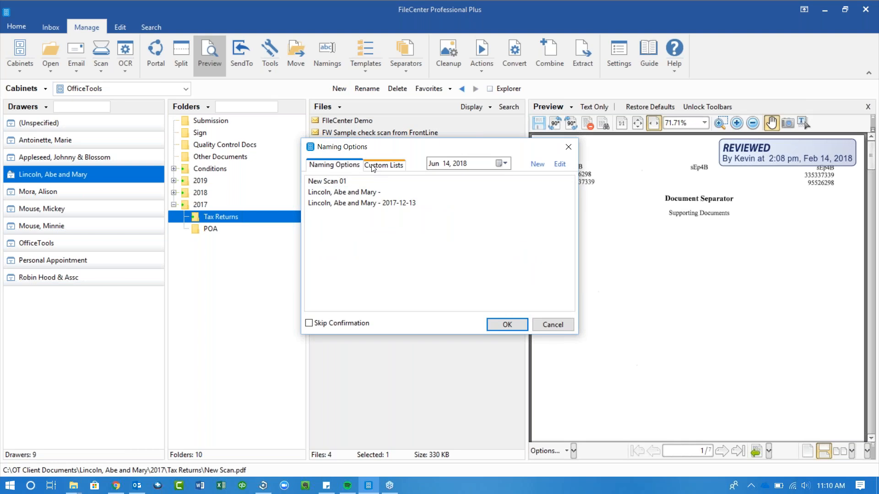
{"action": "left_click", "coordinate": [372, 169]}
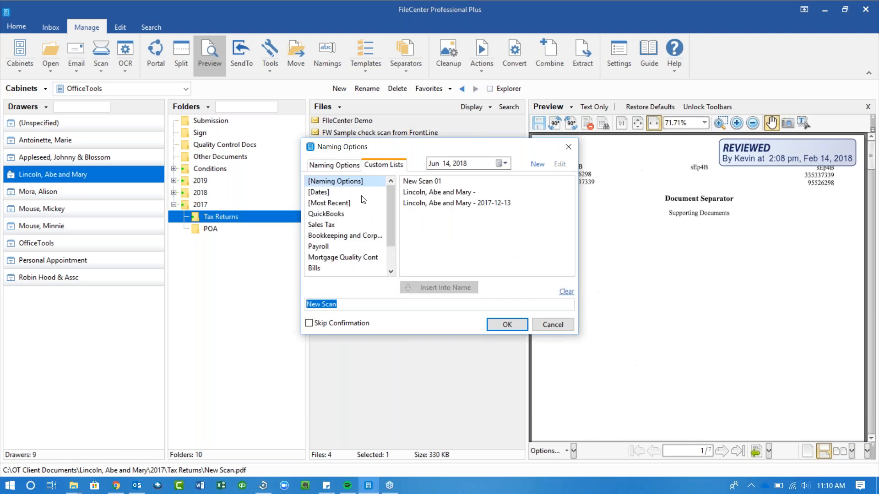
{"action": "left_click", "coordinate": [361, 236]}
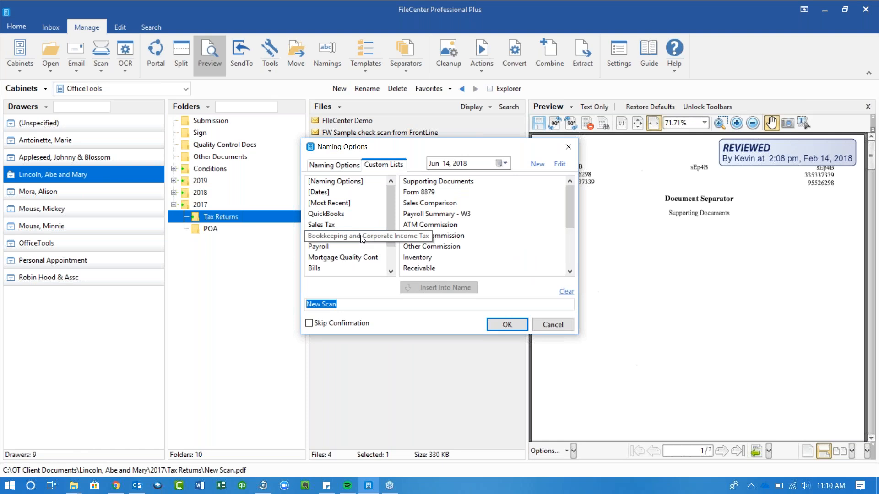
{"action": "left_click", "coordinate": [327, 214]}
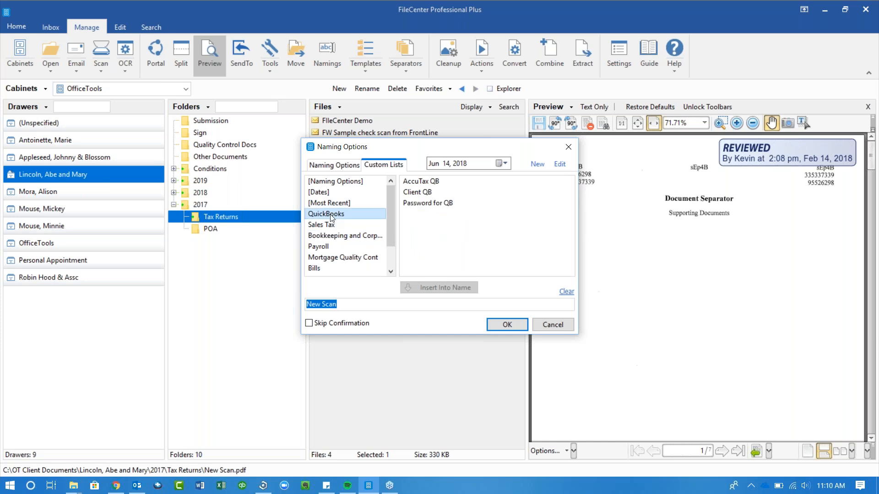
{"action": "left_click", "coordinate": [329, 225]}
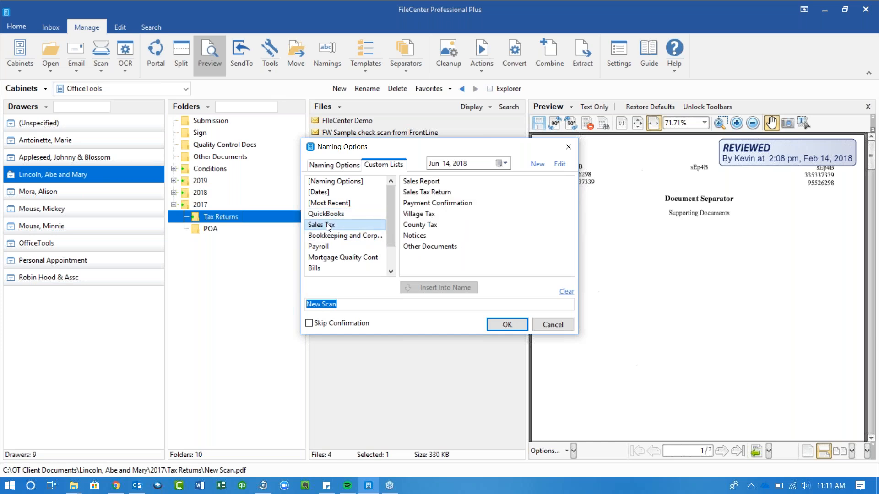
{"action": "left_click", "coordinate": [432, 226]}
{"action": "left_click", "coordinate": [430, 287]}
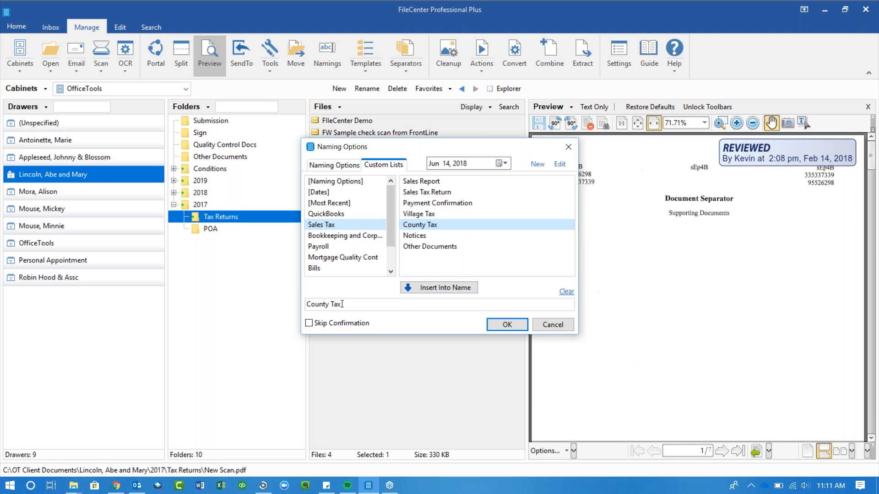
{"action": "left_click", "coordinate": [350, 183]}
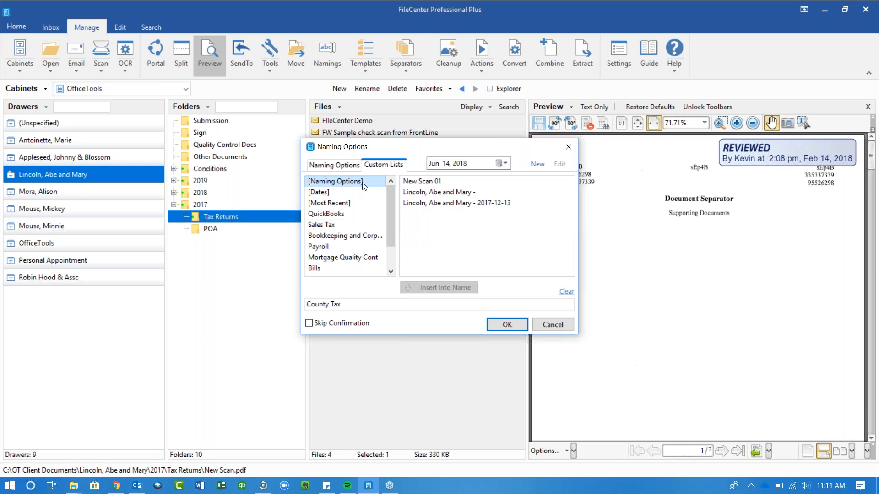
{"action": "left_click", "coordinate": [421, 194]}
- Prefix the client name to County Tax, then discard it and return to Rename File with New Scan
{"action": "left_click", "coordinate": [421, 196]}
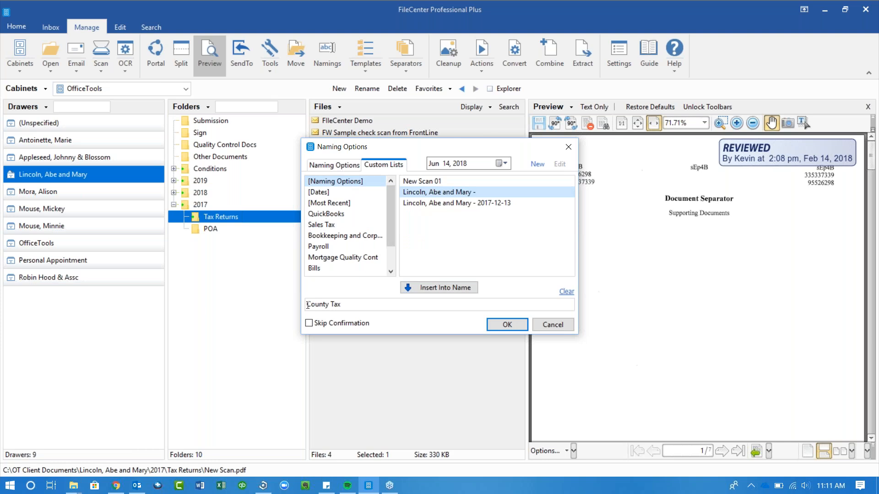
{"action": "left_click", "coordinate": [439, 287]}
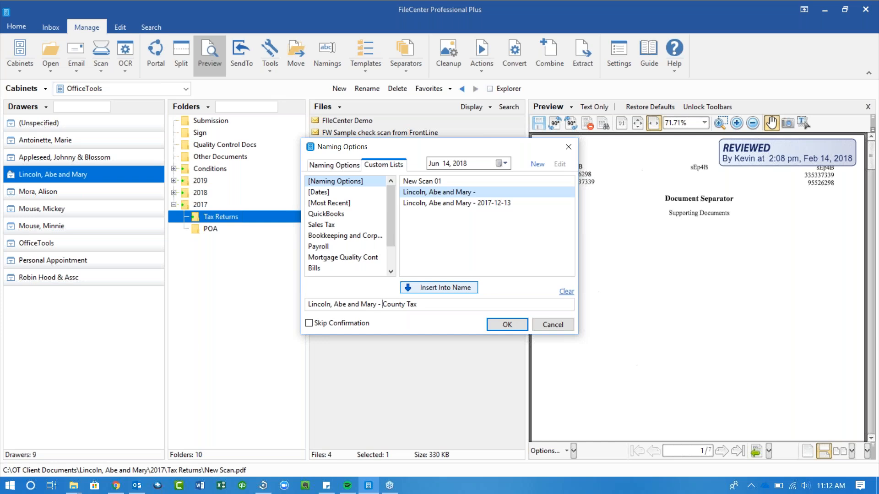
{"action": "left_click", "coordinate": [552, 324]}
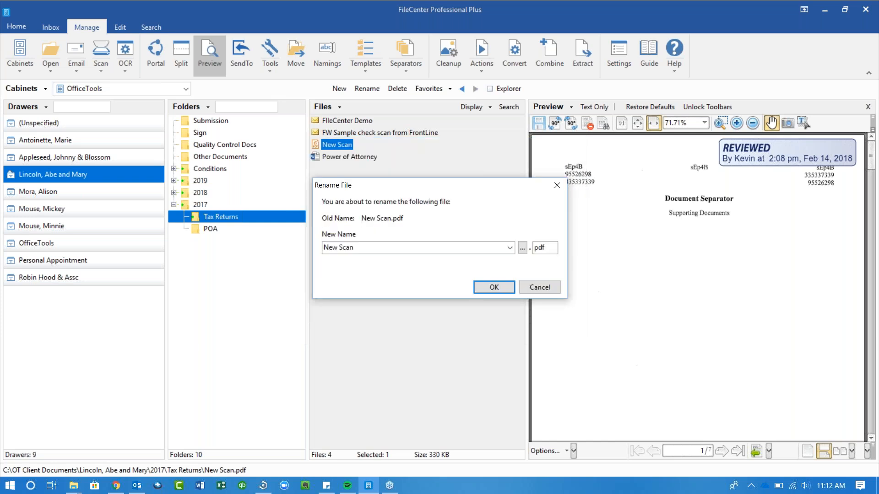
- Cancel the rename, keeping New Scan, and bring up Auto Image Cleanup for New Scan.pdf
{"action": "left_click", "coordinate": [542, 292]}
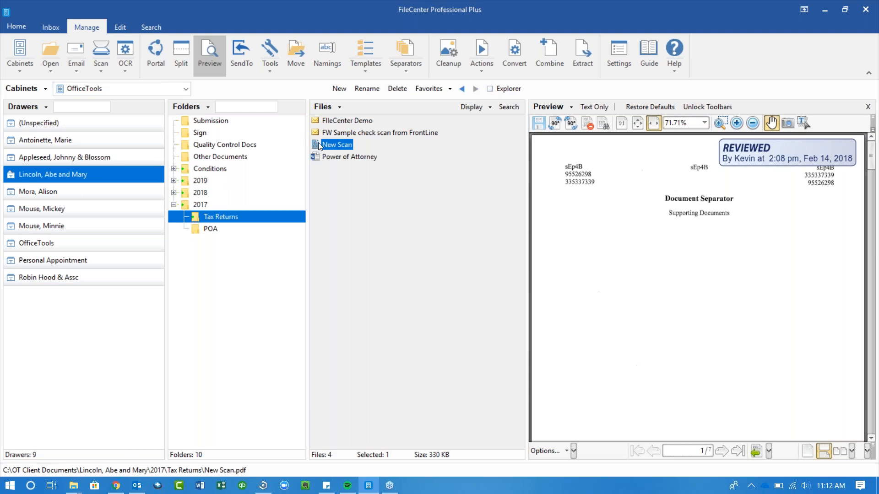
{"action": "left_click", "coordinate": [441, 54]}
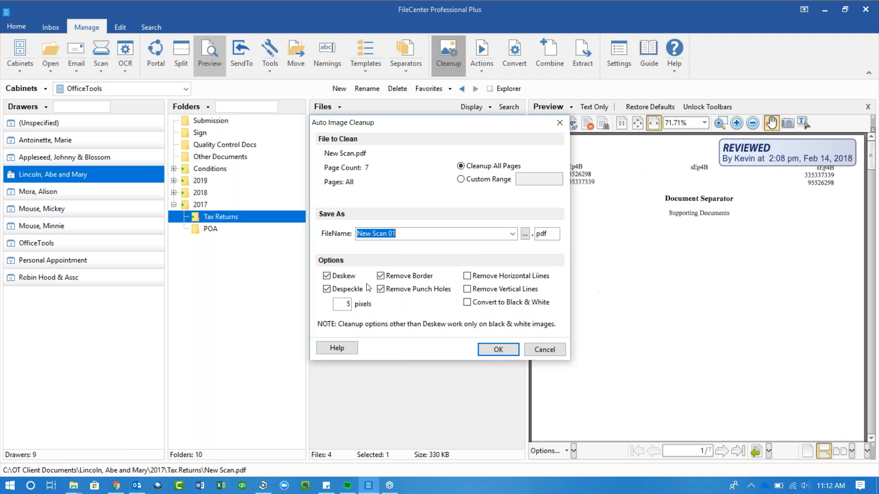
- Cancel Auto Image Cleanup and bring up New Scan settings for a black-and-white PDF, New Scan 01
{"action": "left_click", "coordinate": [561, 350]}
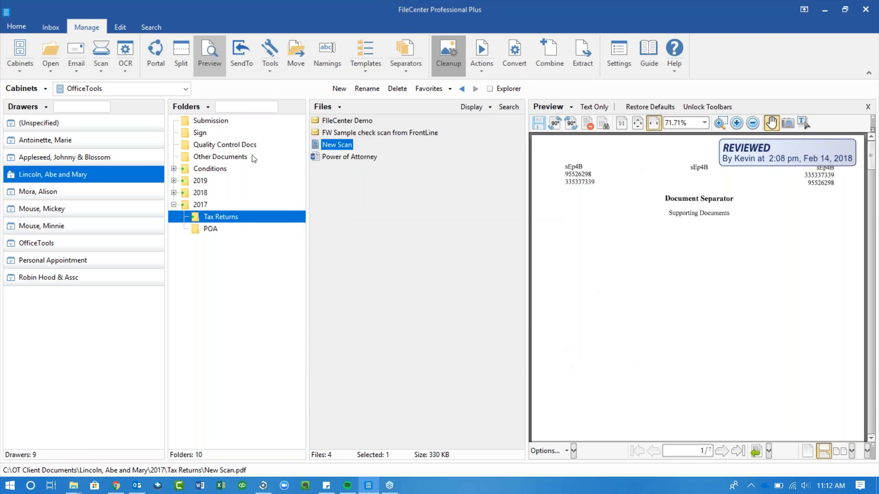
{"action": "left_click", "coordinate": [111, 51]}
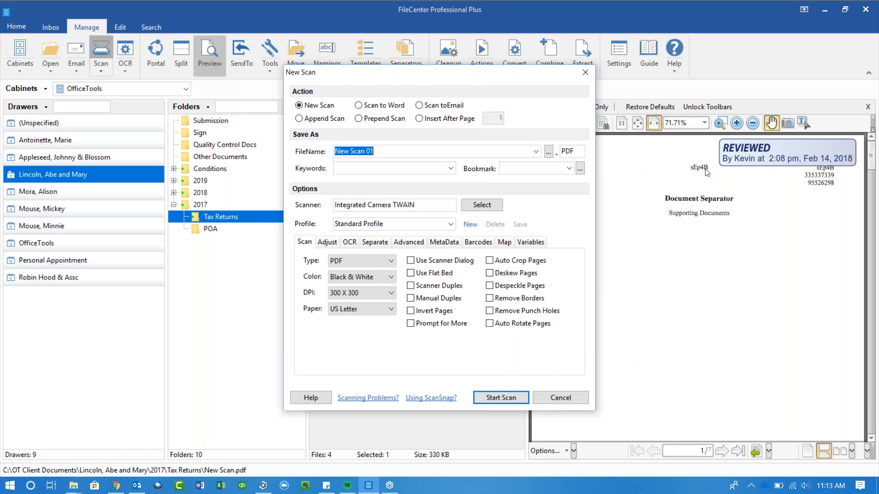
- Close the New Scan settings without scanning, leaving New Scan.pdf's separator page in Preview
{"action": "left_click", "coordinate": [584, 73]}
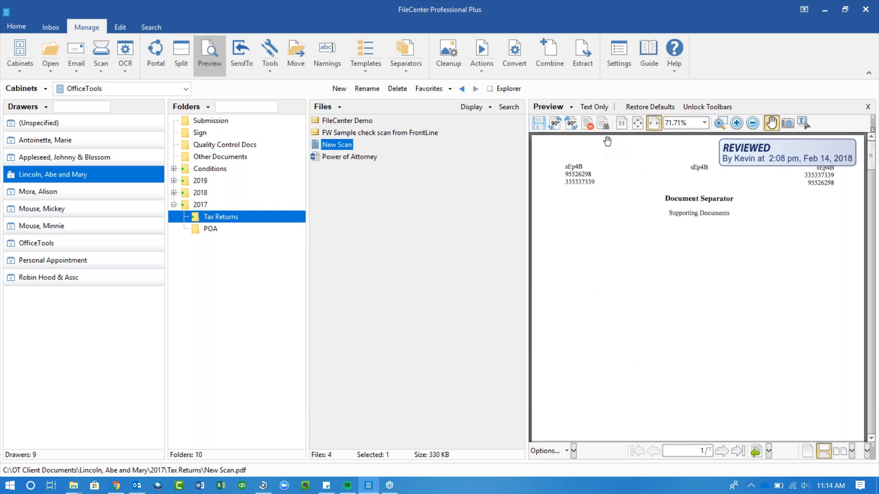
- Extract pages 1,3,5-7 of New Scan into a file named Customer Copy and preview it
{"action": "left_click", "coordinate": [587, 58]}
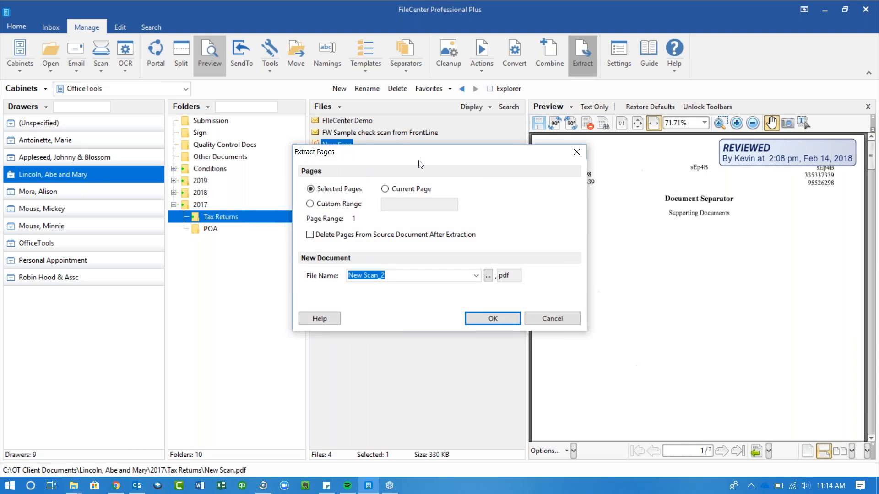
{"action": "left_click", "coordinate": [356, 208]}
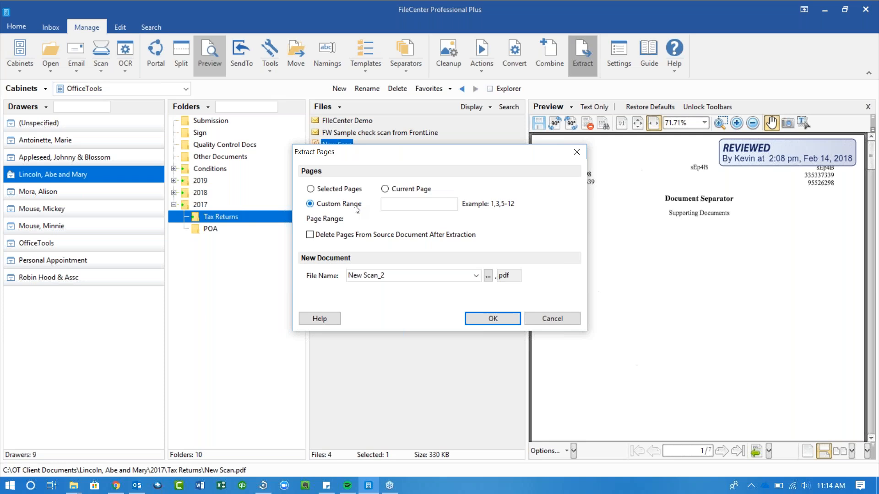
{"action": "left_click", "coordinate": [401, 203]}
{"action": "type", "text": "1,3,5-7"}
{"action": "left_click", "coordinate": [396, 276]}
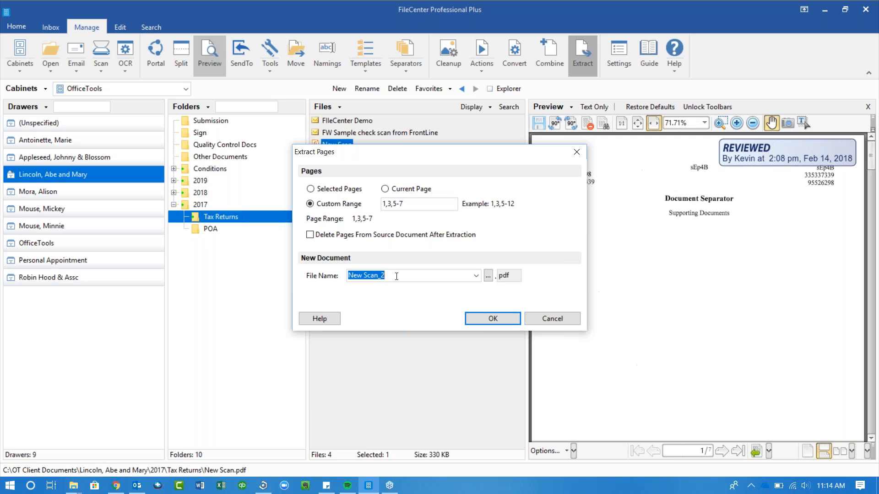
{"action": "type", "text": "Customer Copy"}
{"action": "left_click", "coordinate": [496, 319]}
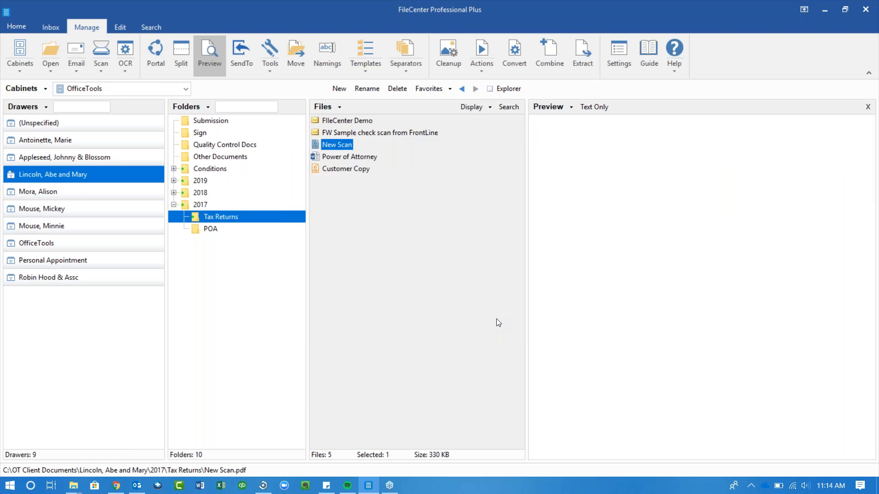
{"action": "left_click", "coordinate": [360, 169]}
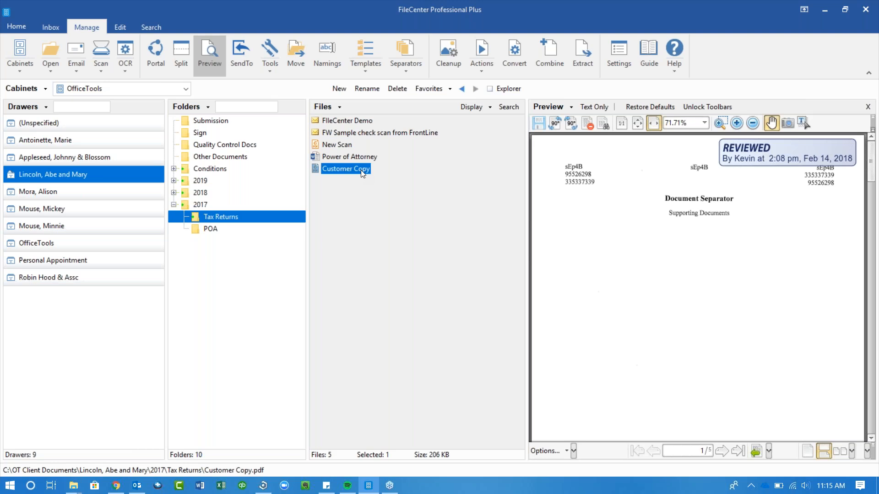
- Back out of emailing Customer Copy as a secure PDF, then add New Scan to the selection
{"action": "left_click", "coordinate": [75, 65]}
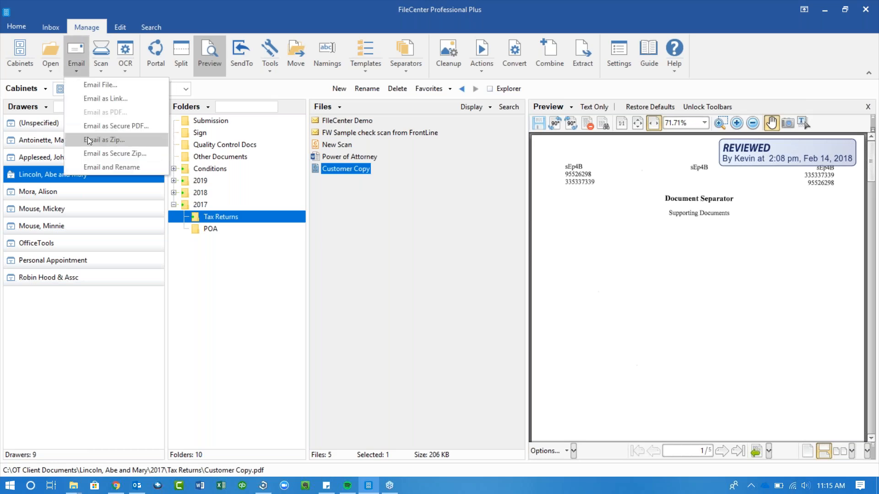
{"action": "left_click", "coordinate": [93, 126]}
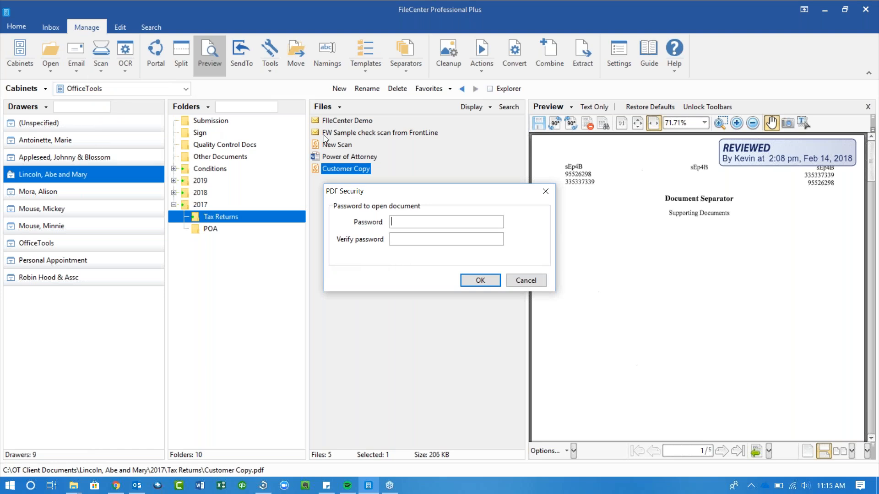
{"action": "left_click", "coordinate": [517, 277]}
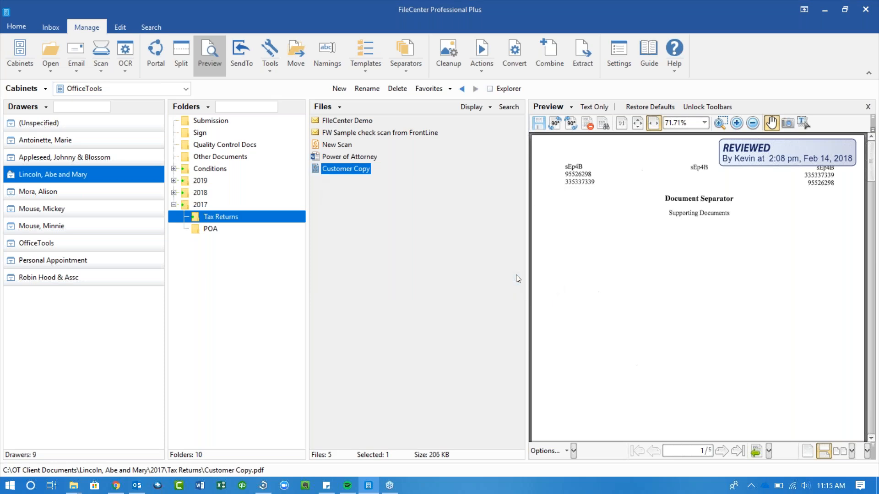
{"action": "left_click", "coordinate": [332, 147], "text": "ctrl"}
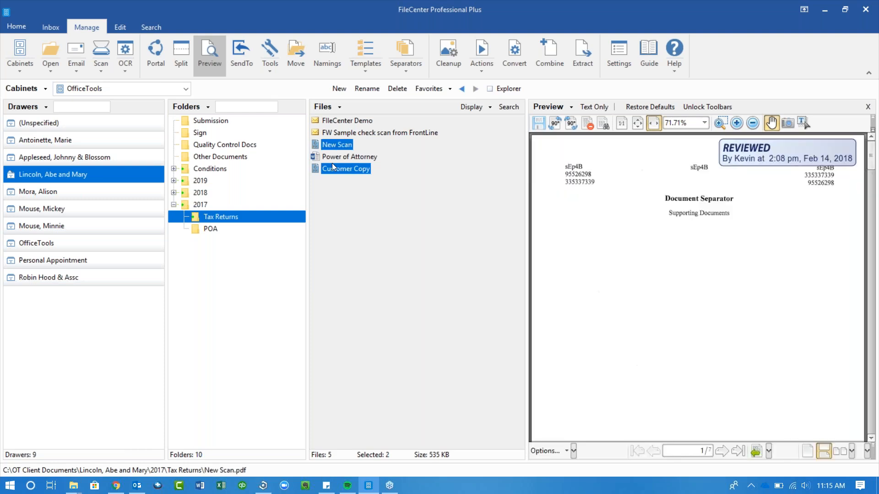
- Combine Customer Copy ahead of New Scan into Final Copy, then jump to its New Scan bookmark
{"action": "left_click", "coordinate": [551, 50]}
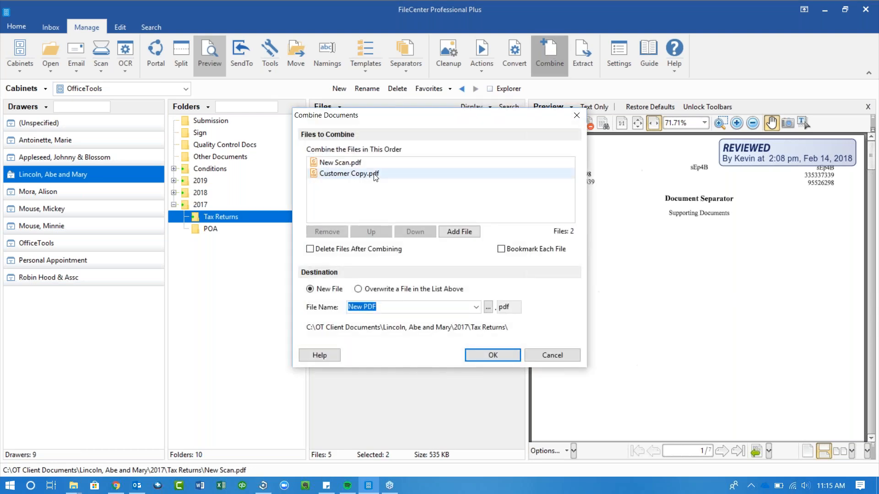
{"action": "left_click", "coordinate": [375, 176]}
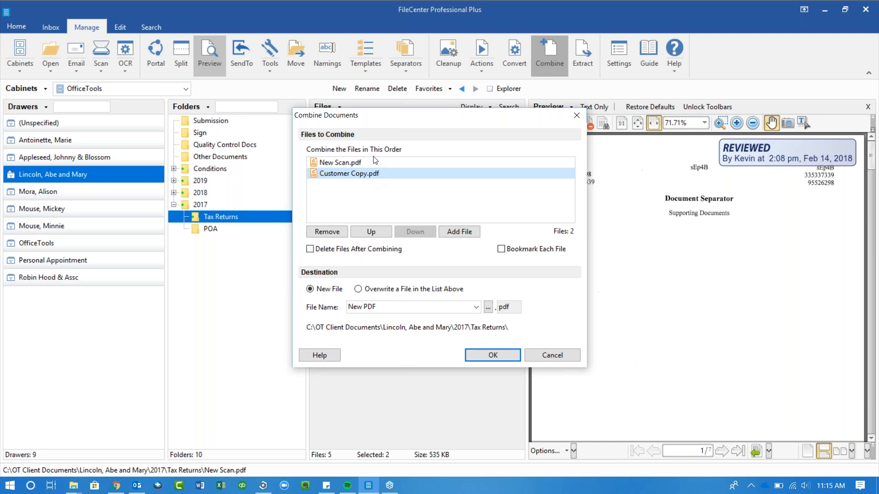
{"action": "left_click", "coordinate": [372, 232]}
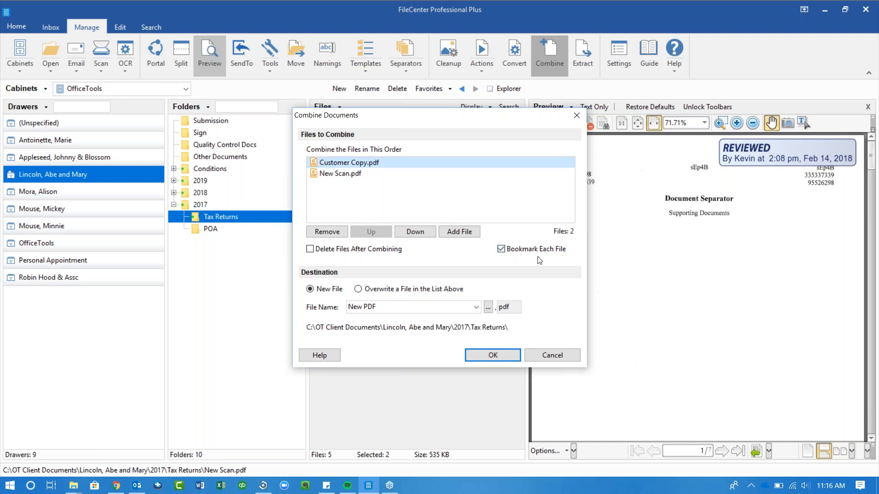
{"action": "left_click", "coordinate": [410, 309]}
{"action": "type", "text": "Final Copy"}
{"action": "key", "text": "Return"}
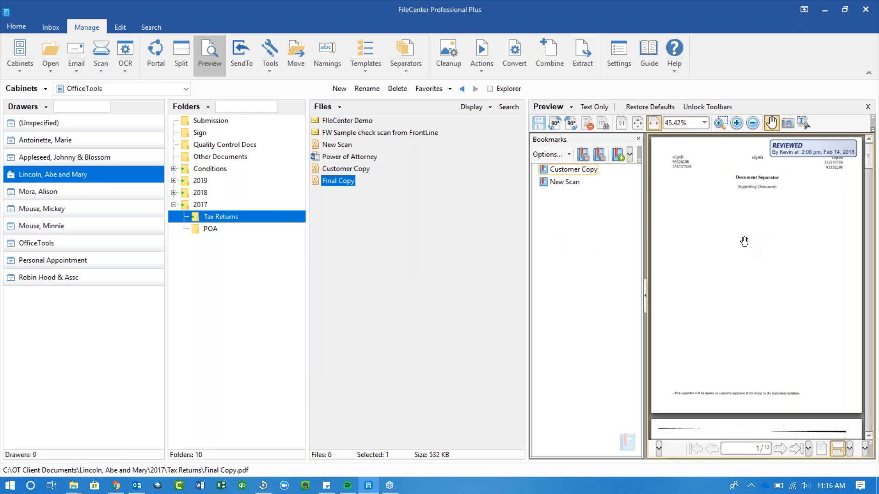
{"action": "left_click", "coordinate": [570, 183]}
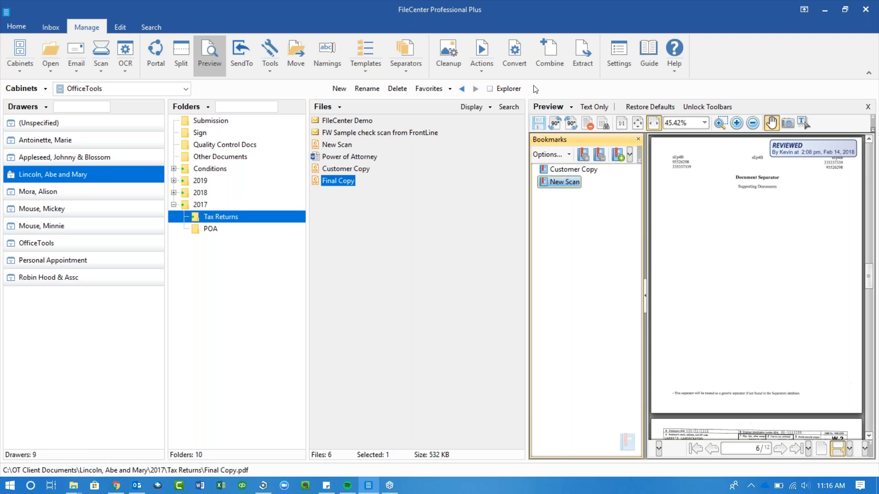
- Review Final Copy's conversion output formats, cancel without converting, and switch to OfficeTools WorkSpace
{"action": "left_click", "coordinate": [518, 65]}
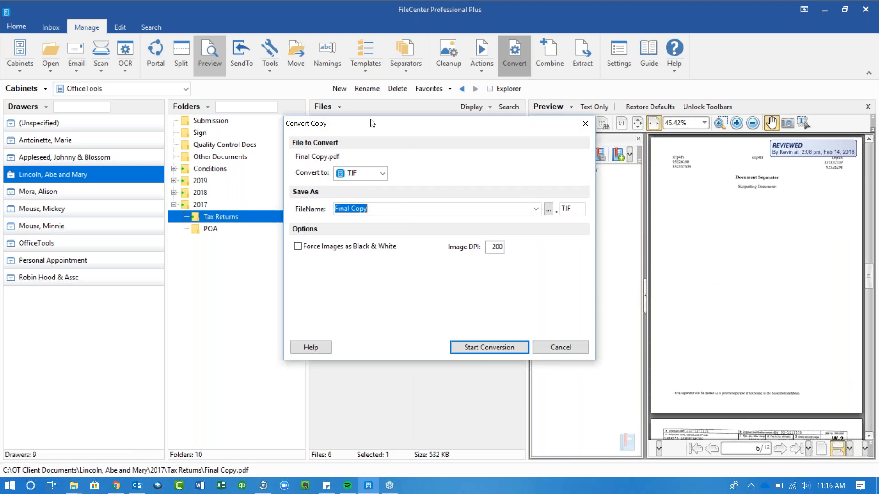
{"action": "left_click", "coordinate": [364, 174]}
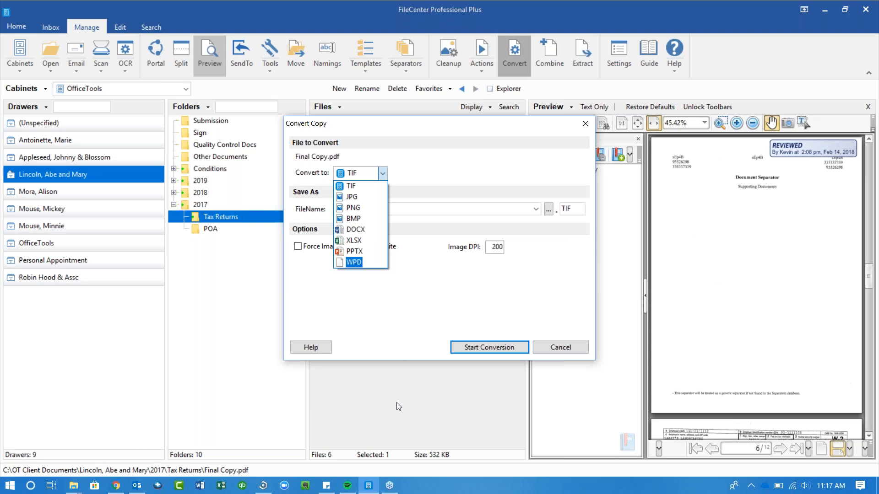
{"action": "left_click", "coordinate": [566, 345]}
{"action": "left_click", "coordinate": [565, 345]}
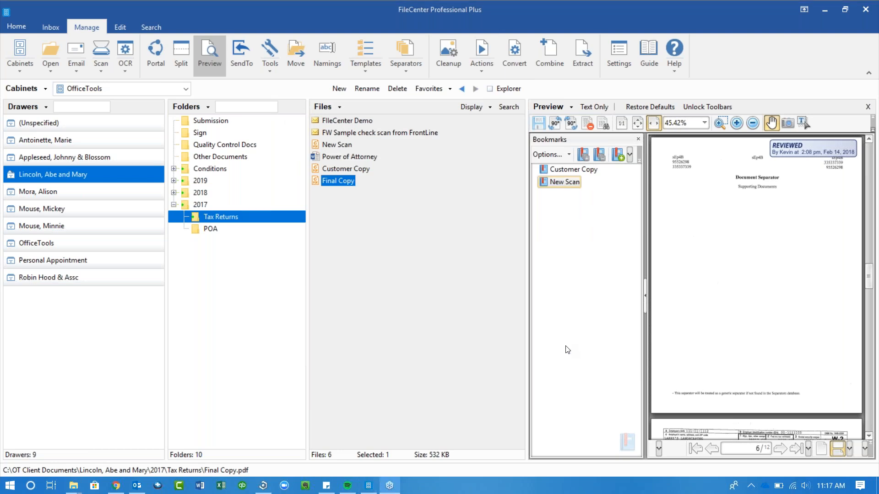
{"action": "key", "text": "alt+Tab"}
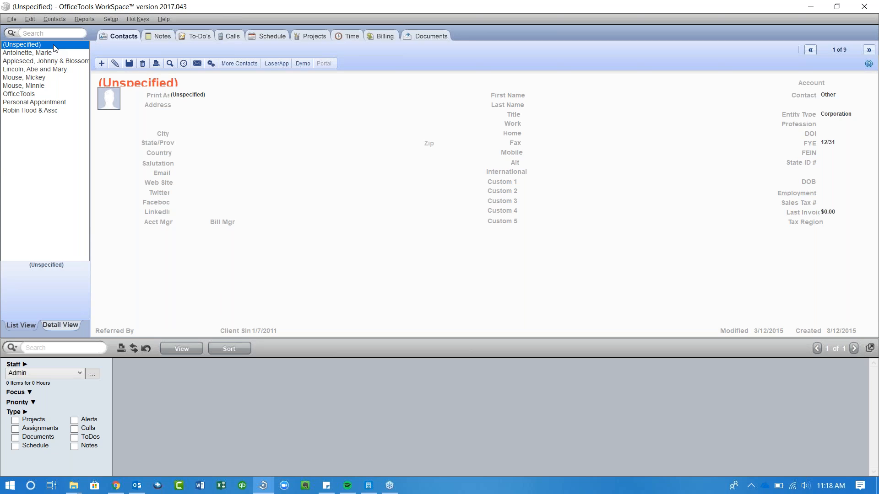
- Open the couple's client contact and show its six linked documents, including Power of Attorney.docx
{"action": "left_click", "coordinate": [46, 71]}
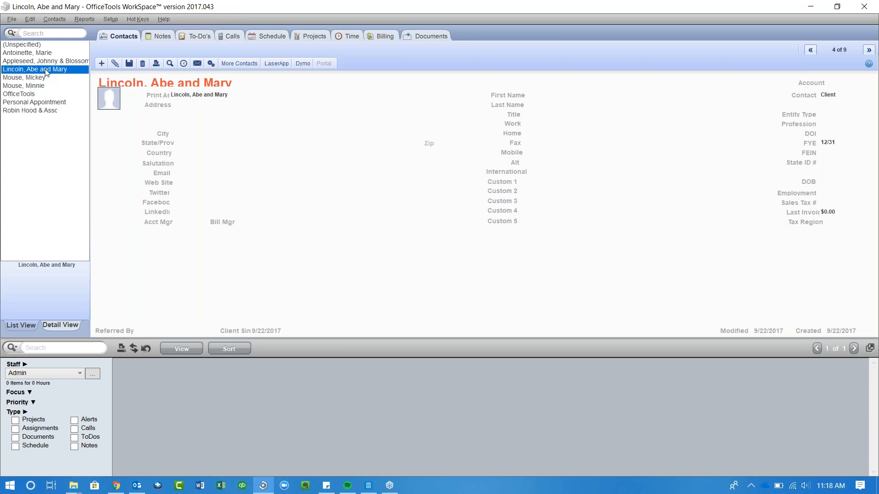
{"action": "left_click", "coordinate": [414, 36]}
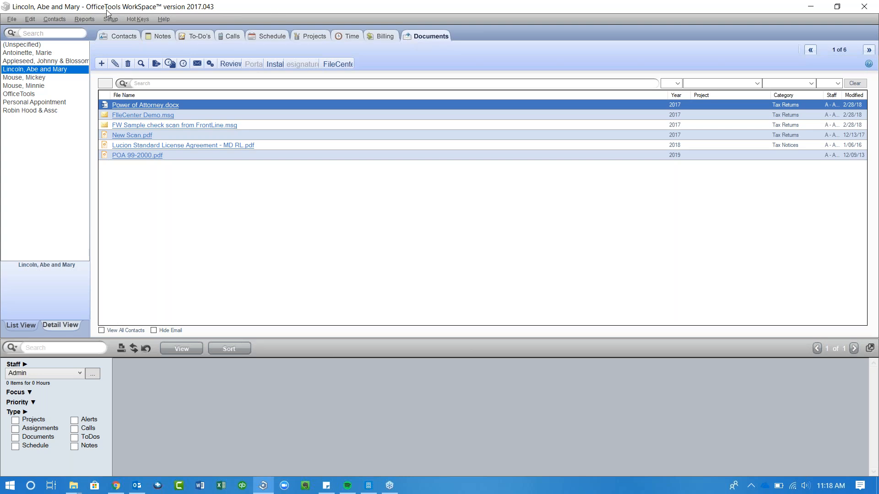
- Open the client's folder in FileCenter, then switch back to OfficeTools WorkSpace
{"action": "left_click", "coordinate": [337, 68]}
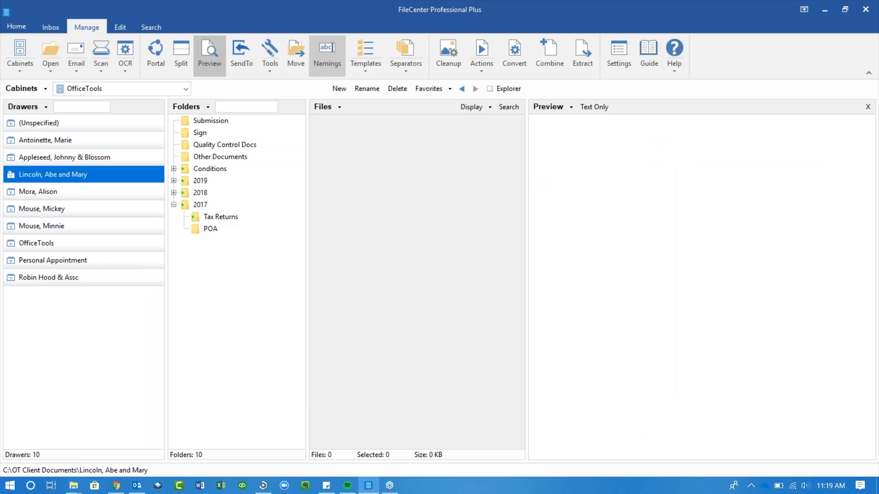
{"action": "key", "text": "alt"}
{"action": "key", "text": "alt+Tab"}
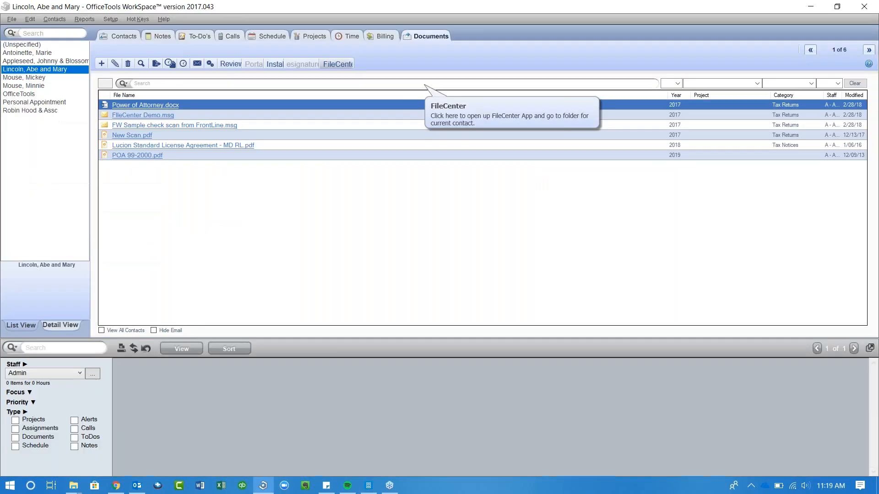
- Open another client's record and FileCenter drawer, then return to its empty Documents list
{"action": "left_click", "coordinate": [19, 79]}
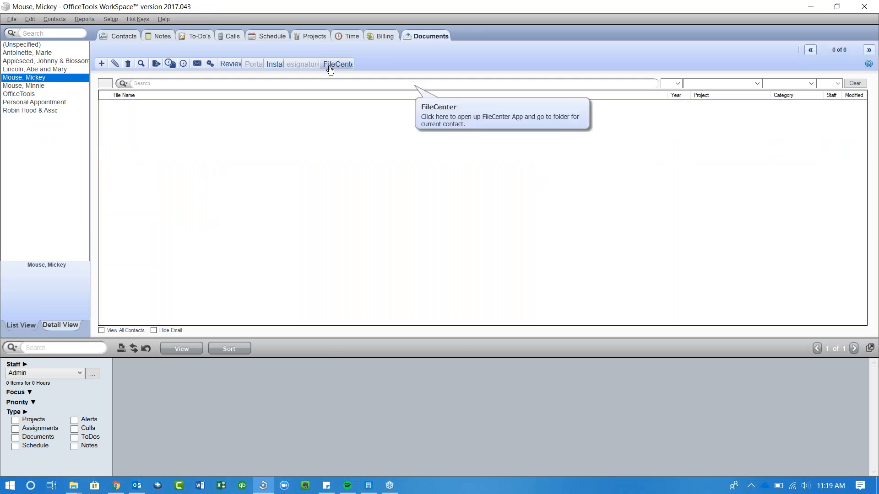
{"action": "left_click", "coordinate": [330, 69]}
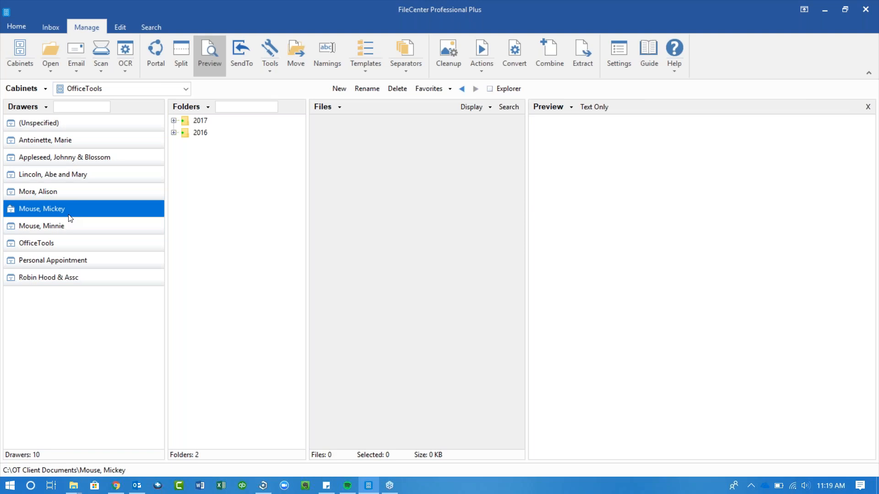
{"action": "key", "text": "alt+Tab"}
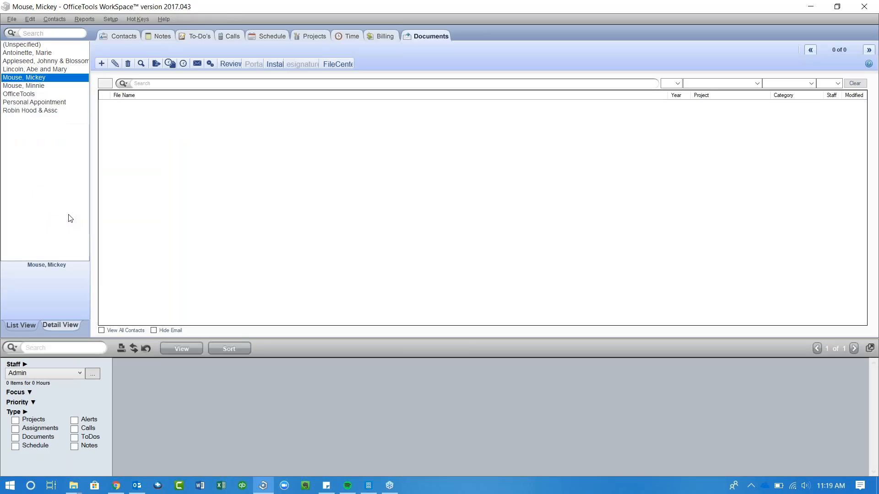
- Show the couple's documents and open New Scan.pdf in FileCenter from its context menu
{"action": "left_click", "coordinate": [71, 71]}
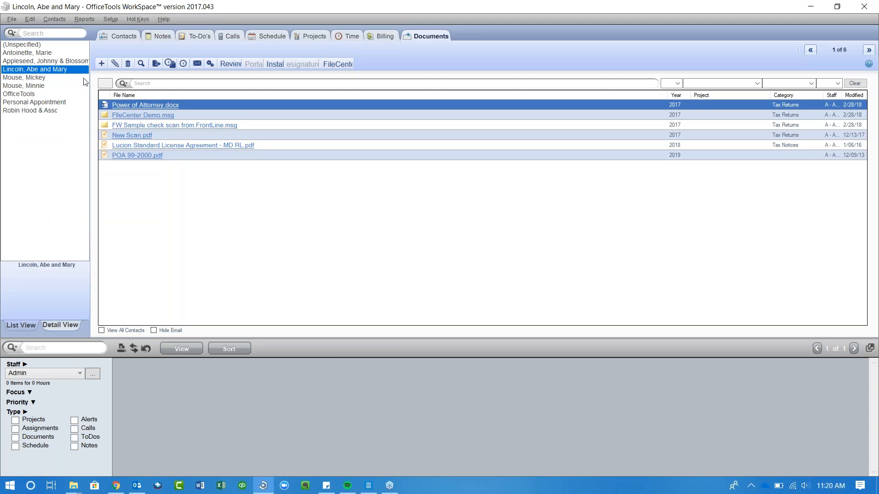
{"action": "right_click", "coordinate": [140, 137]}
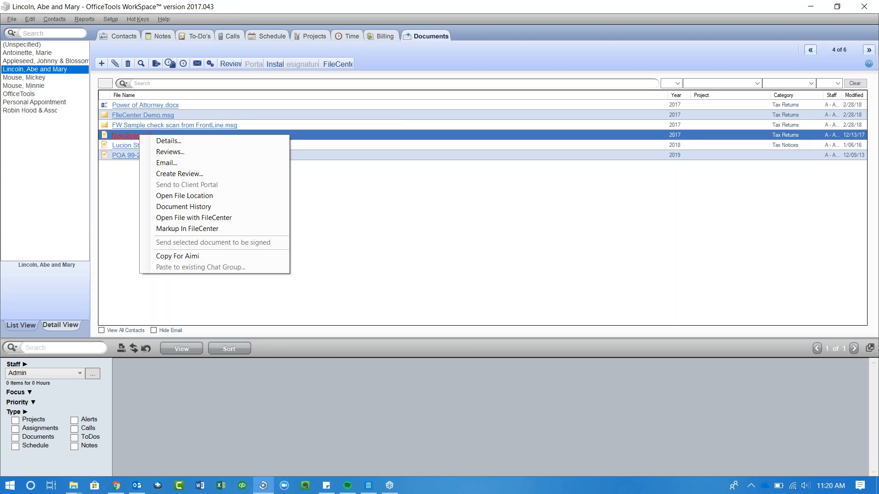
{"action": "left_click", "coordinate": [200, 218]}
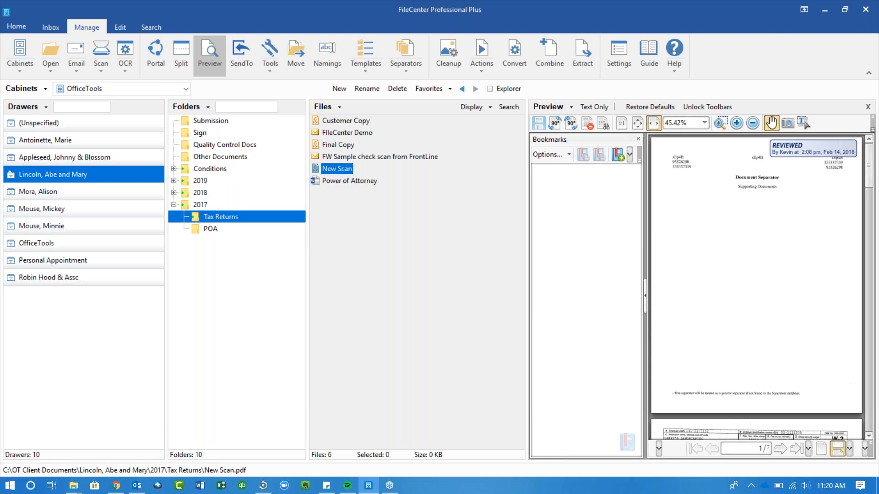
- Leave the New Scan preview in 2017 > Tax Returns and return to the WorkSpace documents list
{"action": "key", "text": "alt+Tab"}
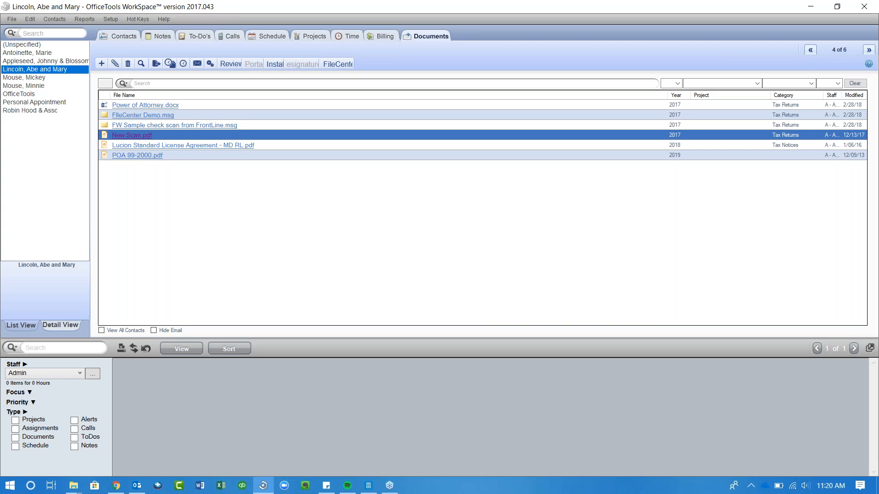
- Open POA 99-2000.pdf in FileCenter's PDF editor using Markup In FileCenter
{"action": "right_click", "coordinate": [145, 159]}
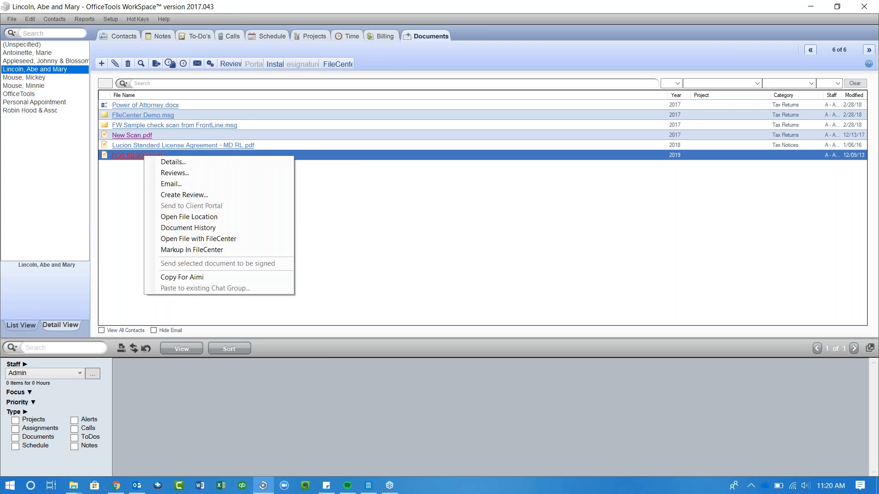
{"action": "left_click", "coordinate": [178, 253]}
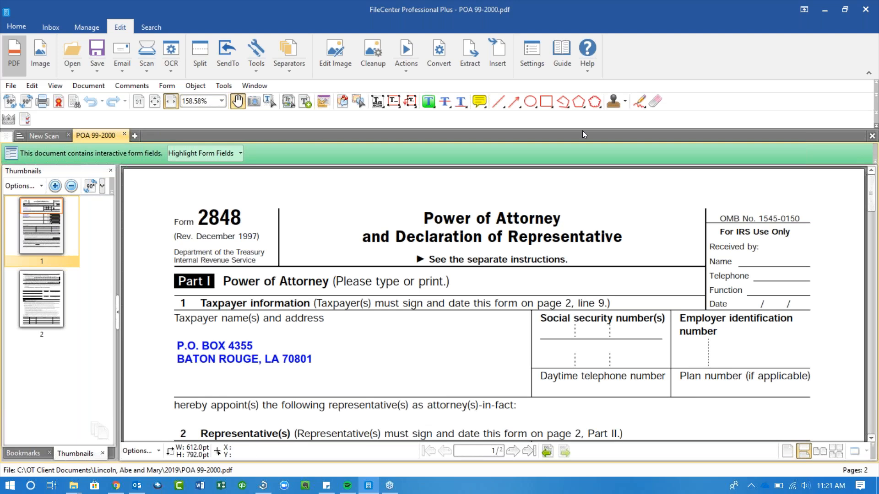
{"action": "left_click", "coordinate": [629, 103]}
- Place the handwritten signature stamp across page 1 of POA 99-2000, then return to WorkSpace
{"action": "left_click", "coordinate": [409, 448]}
{"action": "left_click", "coordinate": [443, 305]}
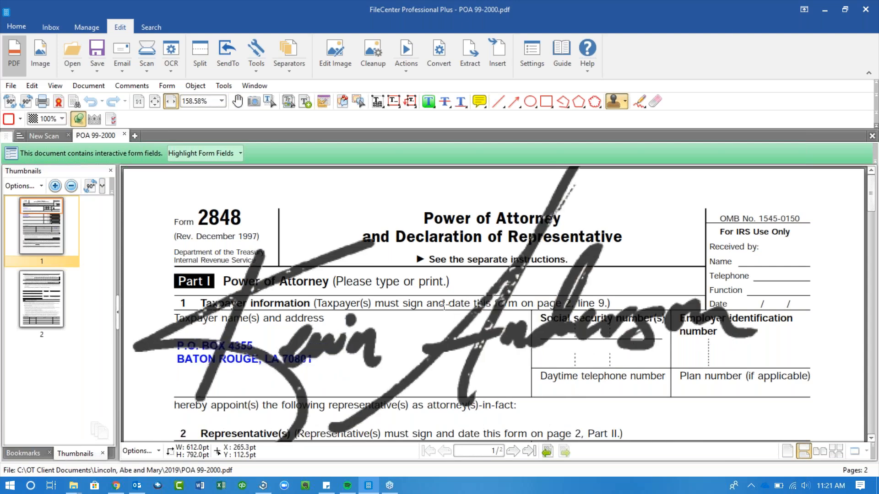
{"action": "left_click", "coordinate": [444, 306]}
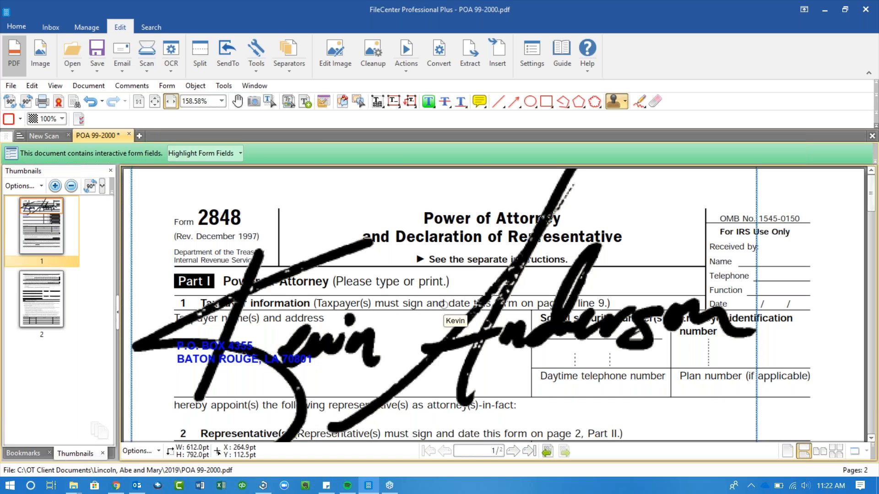
{"action": "key", "text": "alt+Tab"}
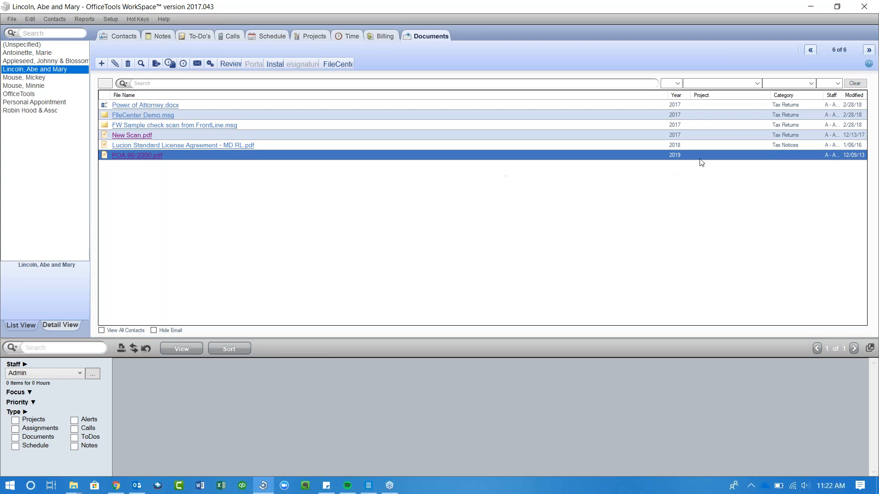
- Set POA 99-2000.pdf's category to POA in Document Details and dismiss the file-in-use error
{"action": "right_click", "coordinate": [785, 159]}
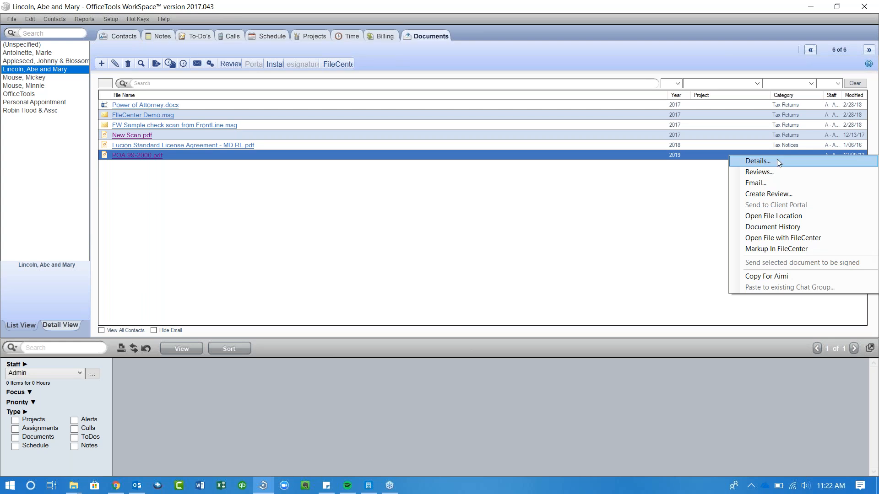
{"action": "left_click", "coordinate": [776, 160]}
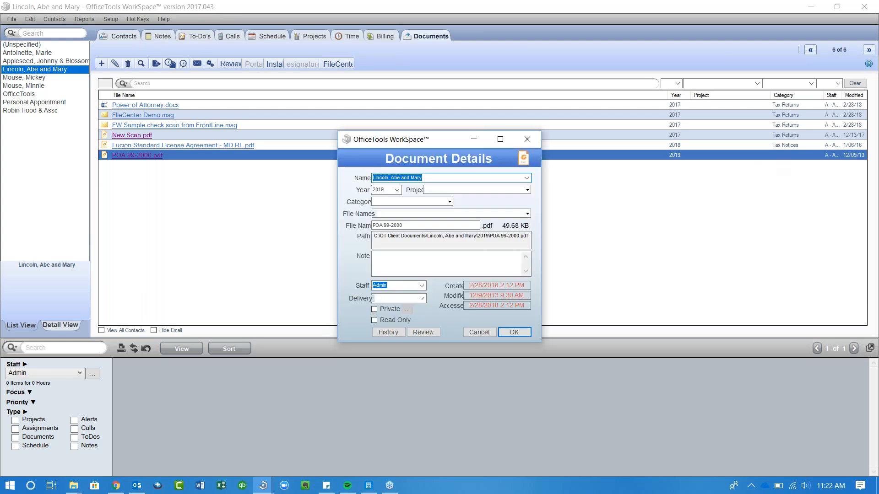
{"action": "left_click", "coordinate": [450, 202]}
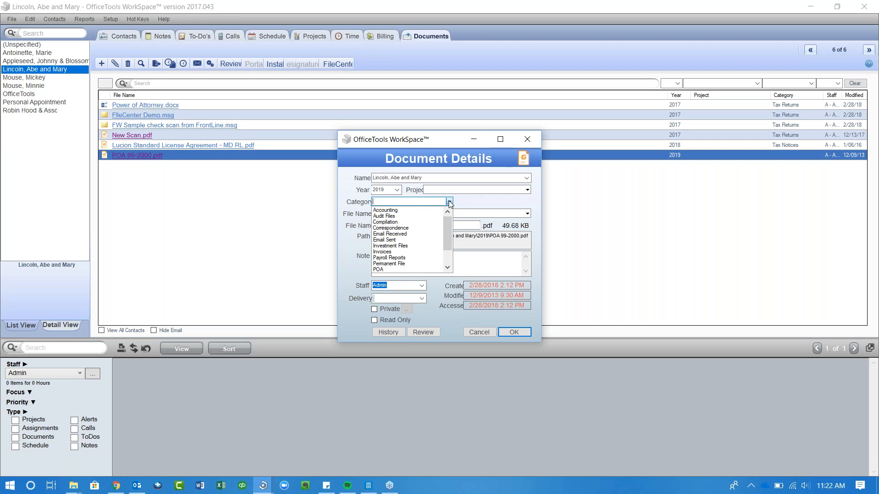
{"action": "left_click", "coordinate": [378, 269]}
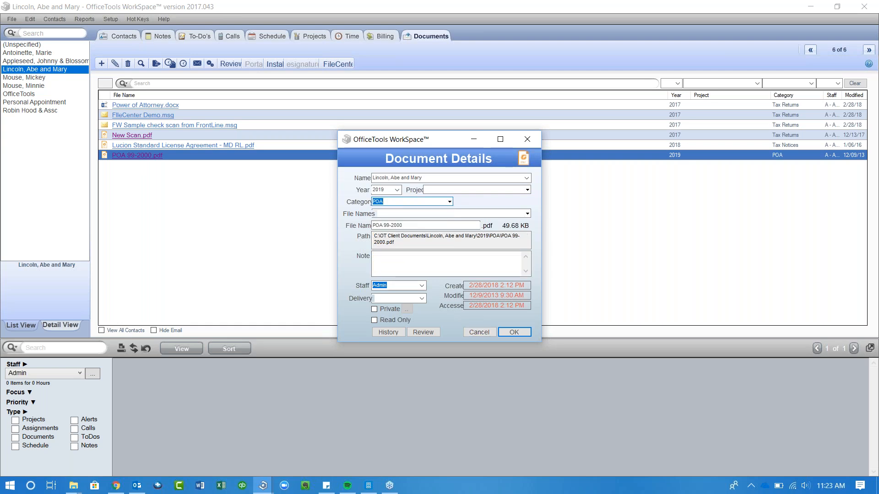
{"action": "left_click", "coordinate": [521, 332]}
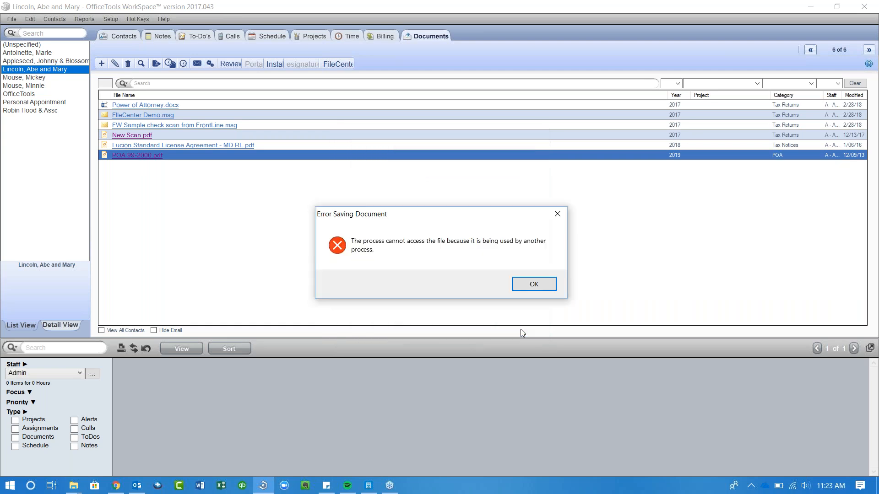
{"action": "left_click", "coordinate": [530, 286]}
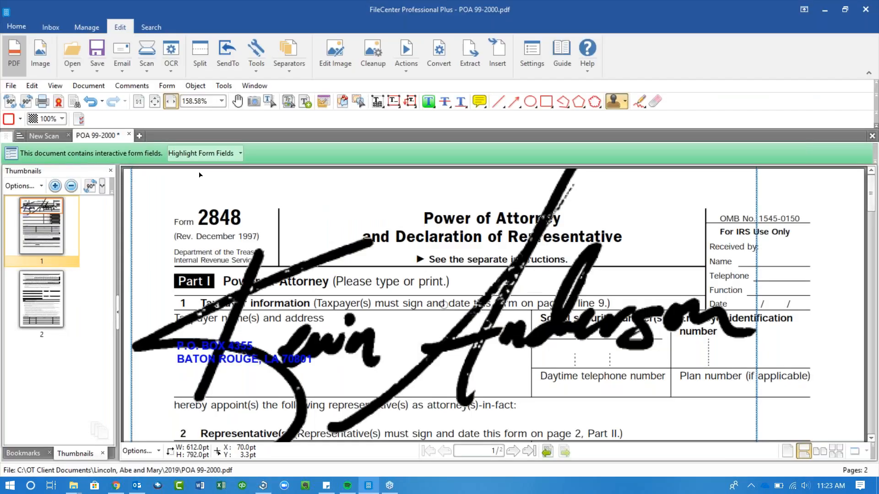
- Close the POA 99-2000 tab, answer the save prompt, and clear the Error Saving Document box
{"action": "left_click", "coordinate": [128, 135]}
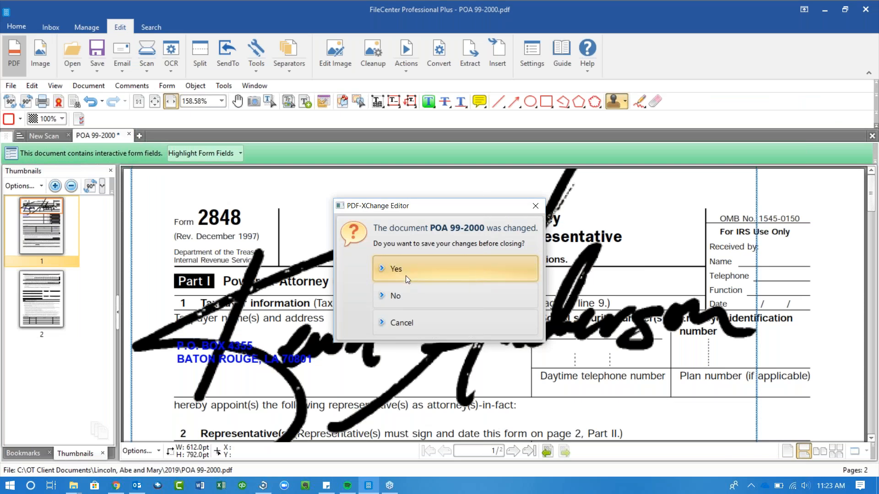
{"action": "left_click", "coordinate": [401, 297]}
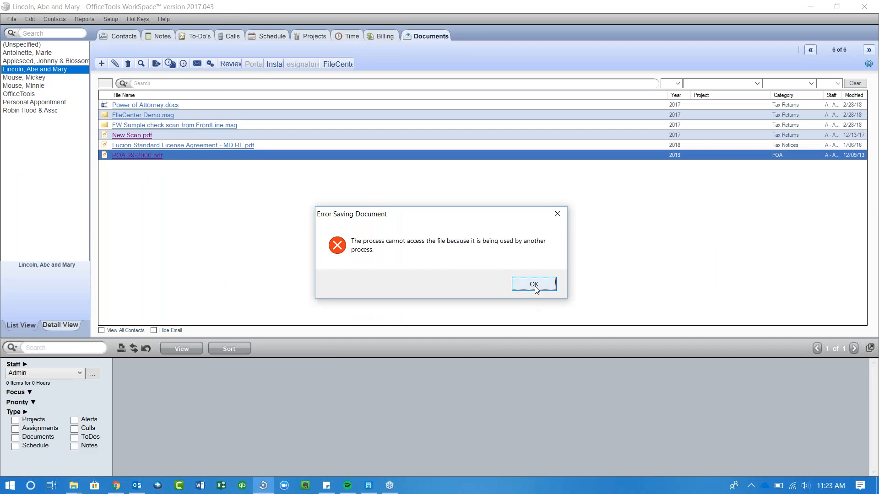
{"action": "left_click", "coordinate": [534, 285]}
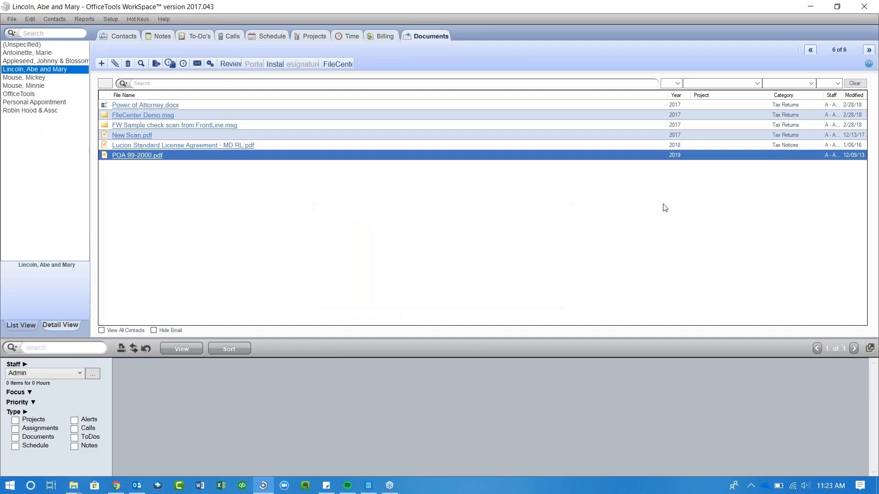
- Reopen POA 99-2000.pdf's Document Details and file it under year 2019 with category POA
{"action": "right_click", "coordinate": [706, 158]}
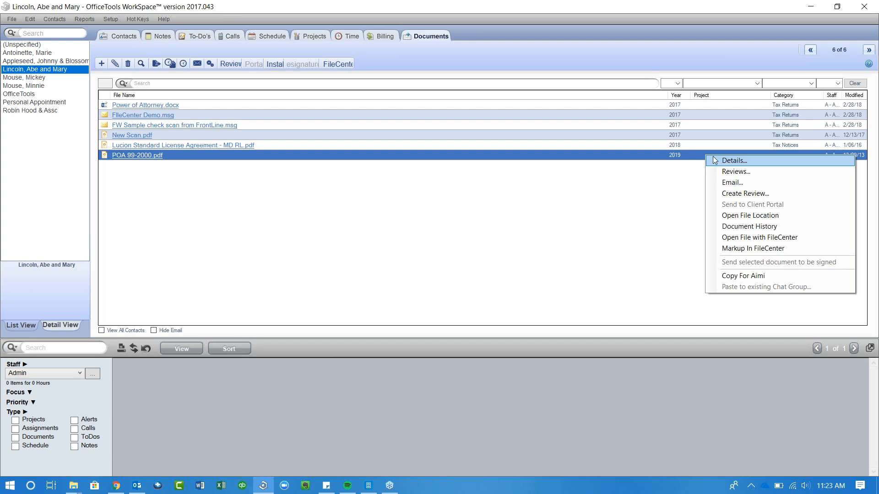
{"action": "left_click", "coordinate": [732, 160]}
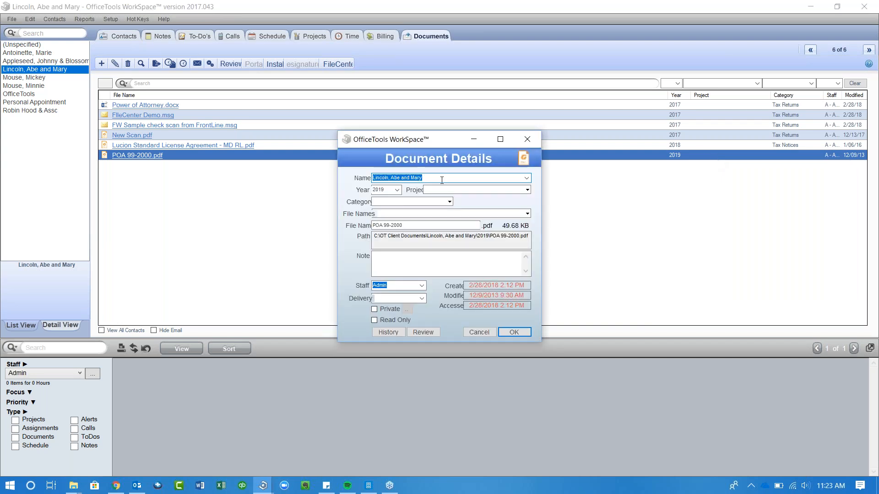
{"action": "left_click", "coordinate": [439, 202]}
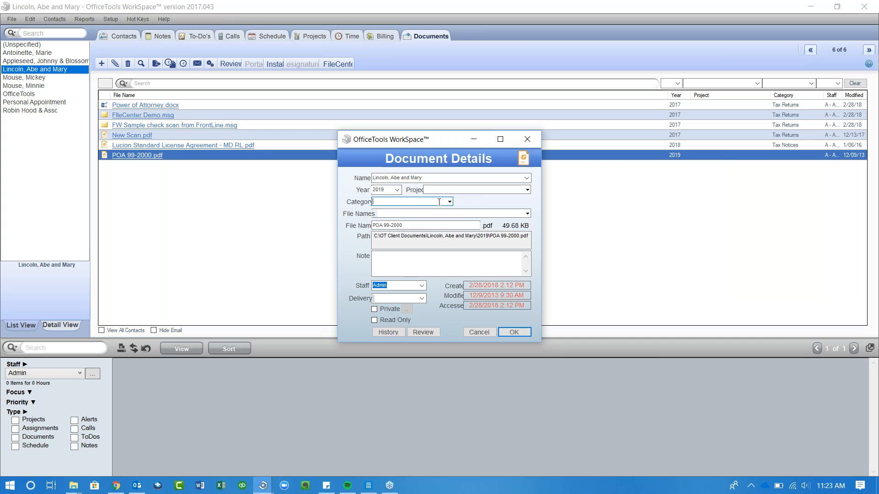
{"action": "left_click", "coordinate": [449, 201]}
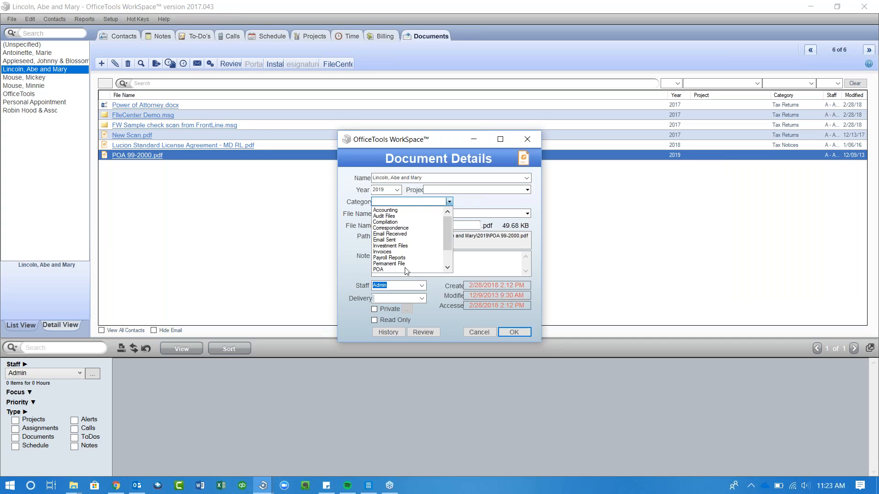
{"action": "left_click", "coordinate": [379, 269]}
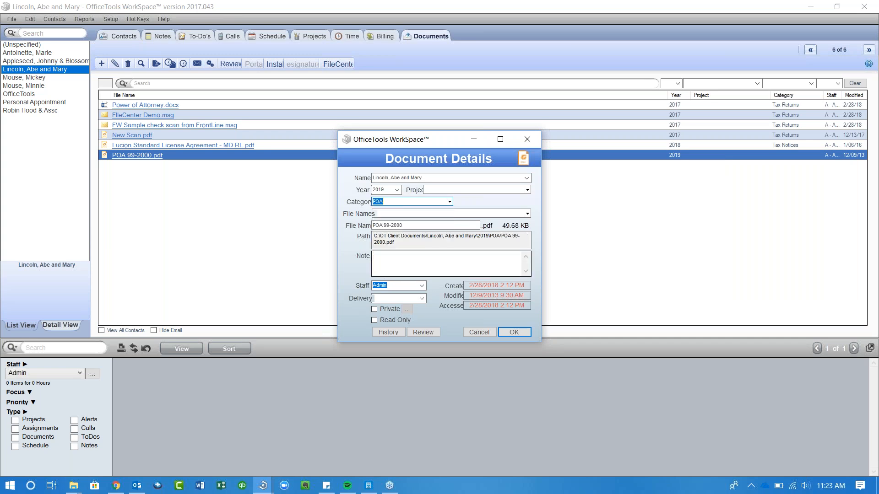
{"action": "left_click", "coordinate": [513, 333]}
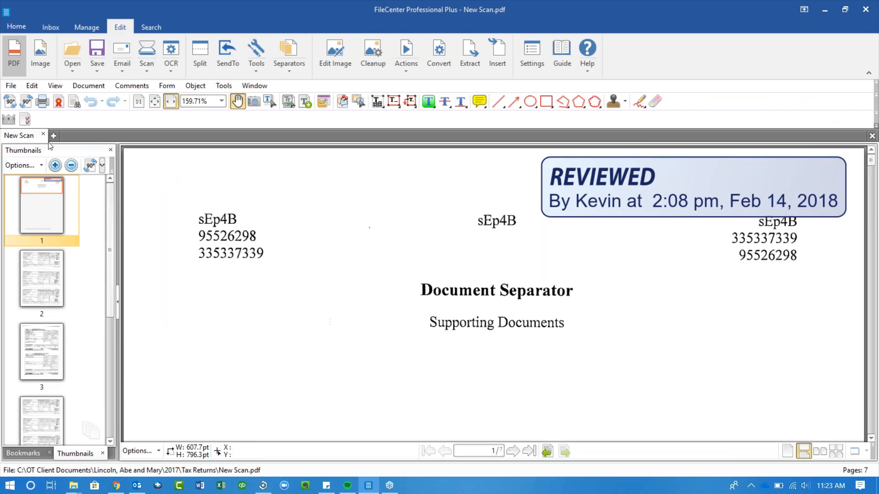
- Close New Scan and browse the client's 2017 POA, 2017 and Tax Returns folders
{"action": "left_click", "coordinate": [44, 135]}
{"action": "left_click", "coordinate": [83, 27]}
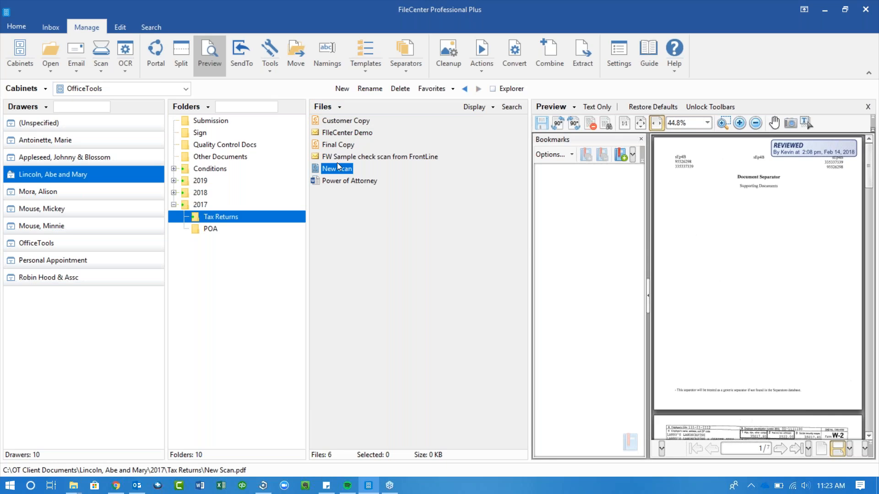
{"action": "left_click", "coordinate": [210, 229]}
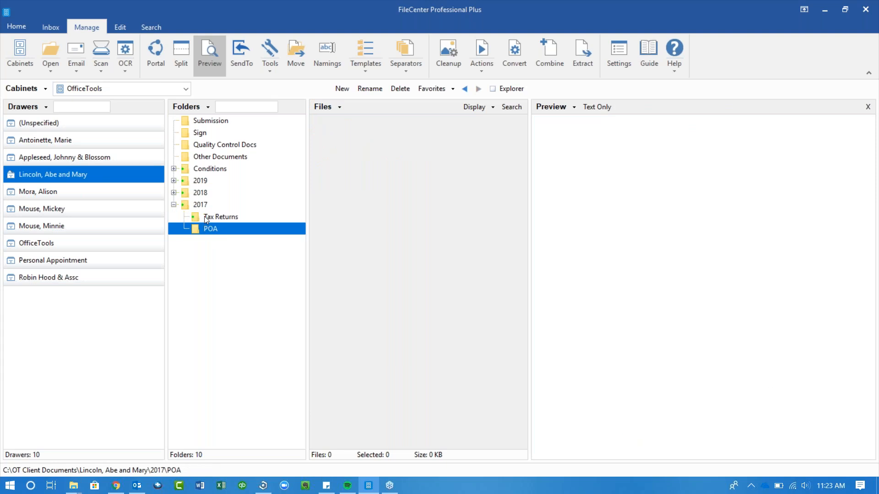
{"action": "left_click", "coordinate": [200, 214]}
{"action": "left_click", "coordinate": [200, 205]}
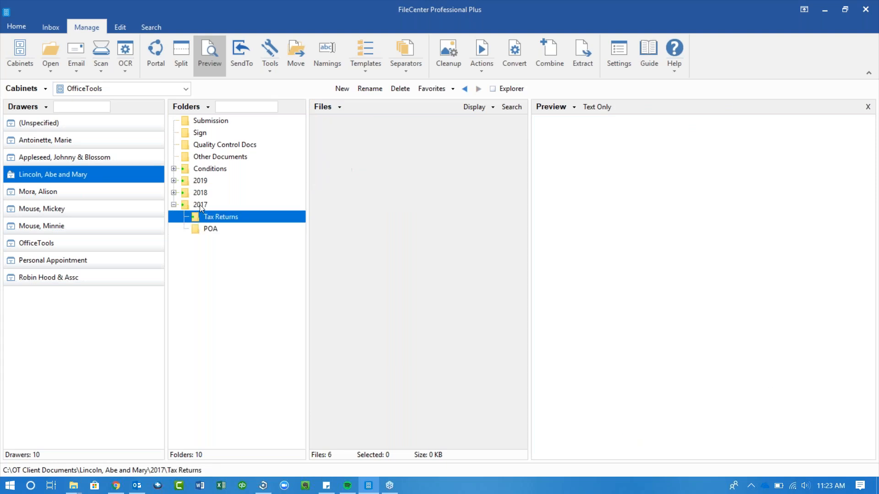
{"action": "left_click", "coordinate": [202, 216]}
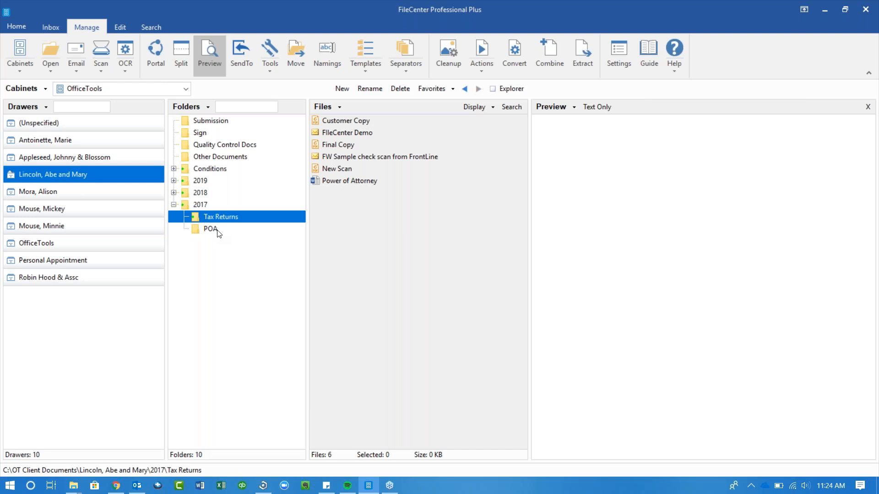
{"action": "key", "text": "alt+Tab"}
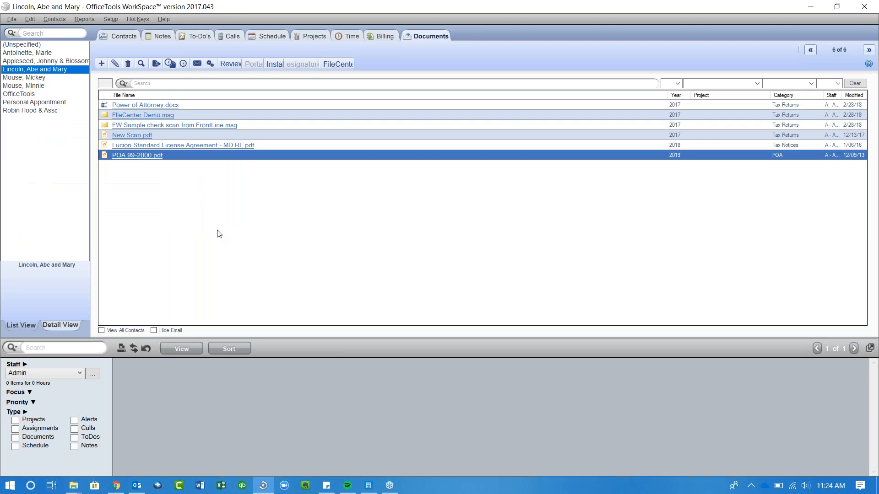
- Back in FileCenter, expand 2019, open its POA folder, and preview POA 99-2000
{"action": "key", "text": "alt+Tab"}
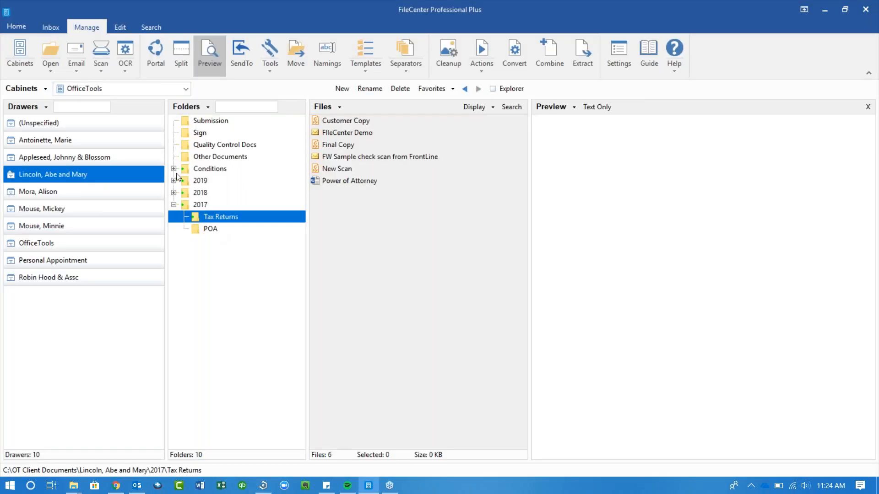
{"action": "left_click", "coordinate": [174, 181]}
{"action": "left_click", "coordinate": [195, 193]}
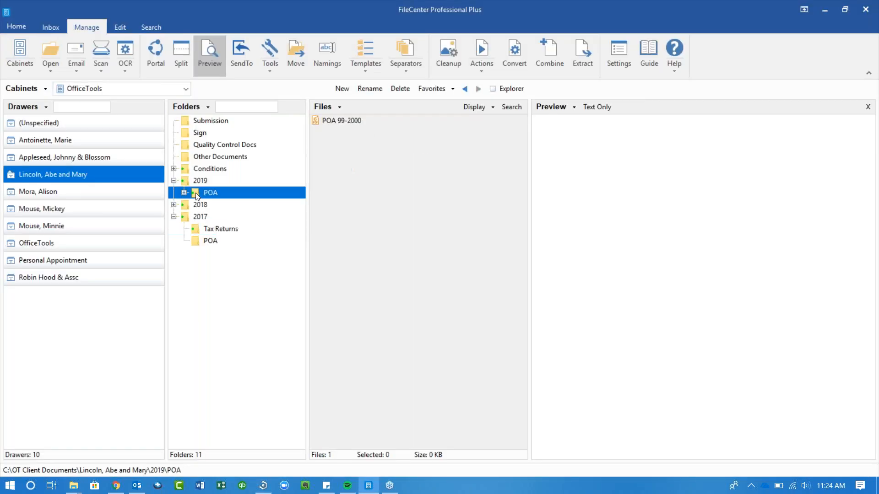
{"action": "left_click", "coordinate": [353, 121]}
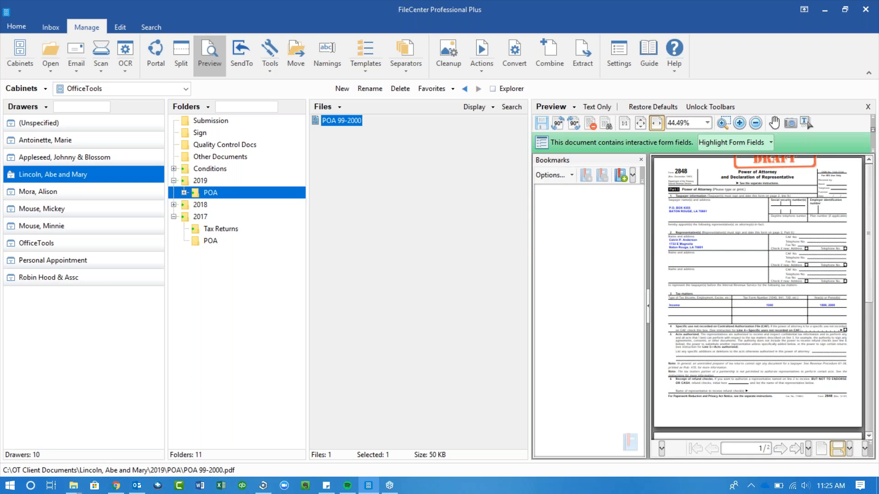
- Bring OfficeTools WorkSpace's six-file client document list back in front of FileCenter
{"action": "key", "text": "alt+Tab"}
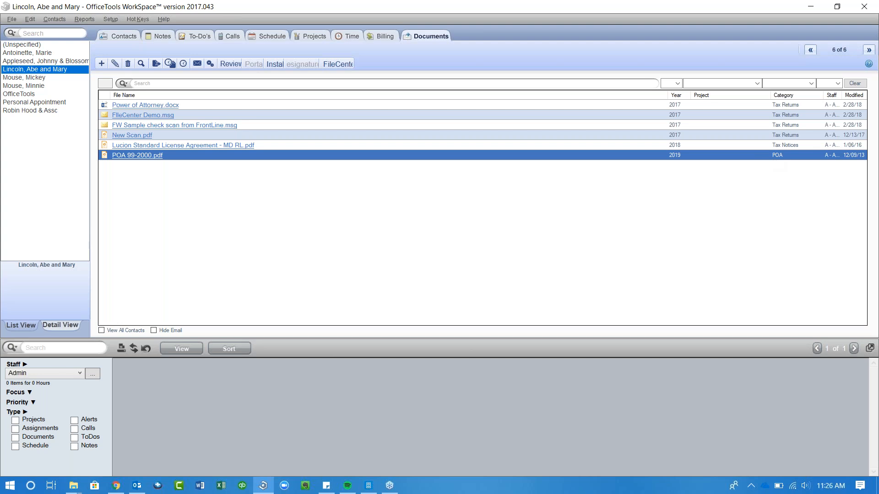
- Reindex the contact's documents and confirm so Final Copy.pdf and Customer Copy.pdf get picked up
{"action": "left_click", "coordinate": [103, 64]}
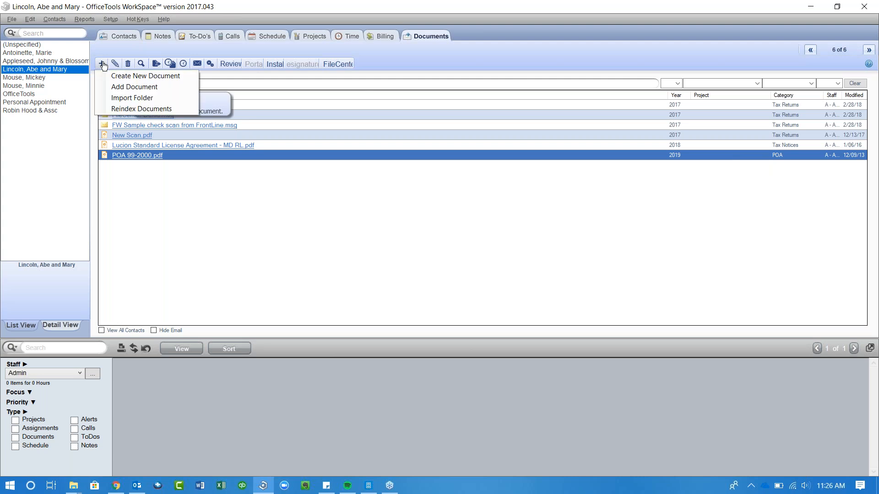
{"action": "left_click", "coordinate": [117, 110]}
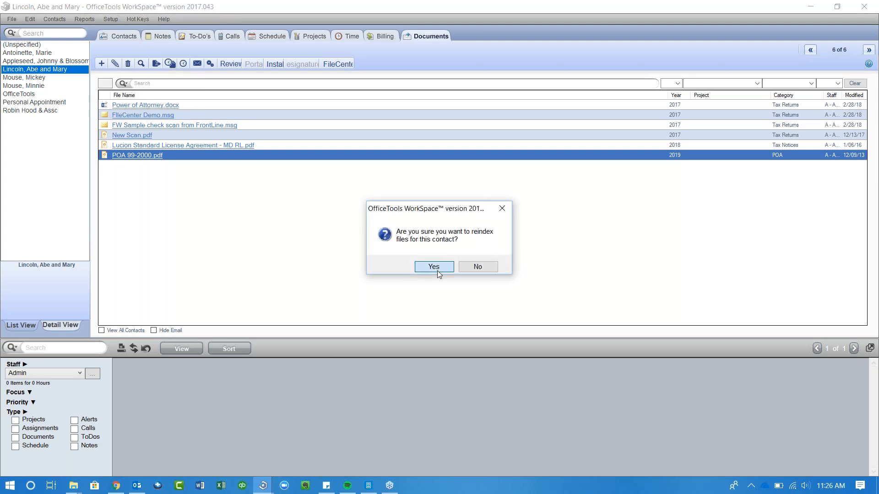
{"action": "left_click", "coordinate": [433, 267]}
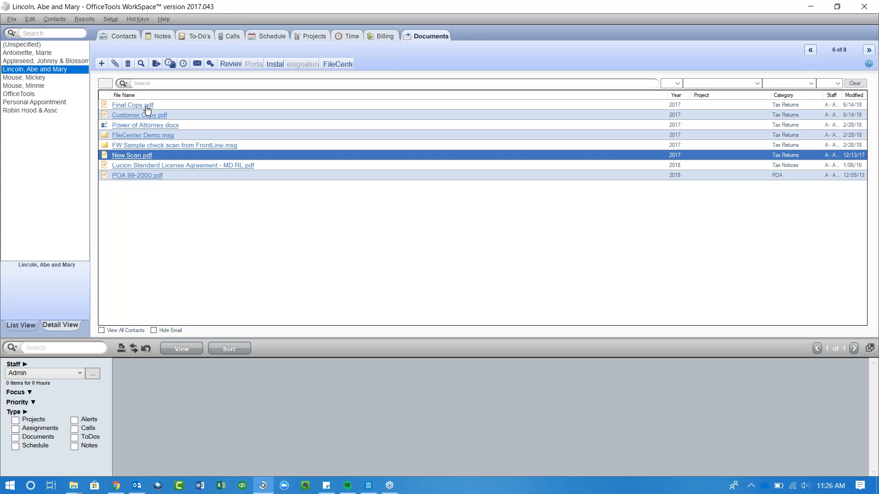
- Back in FileCenter, open POA 99-2000 in the FileCenter Edit tab
{"action": "key", "text": "alt+Tab"}
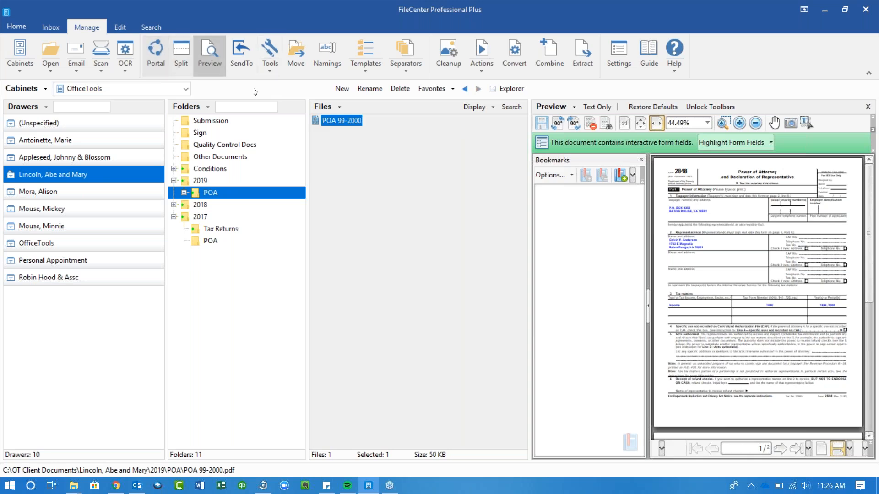
{"action": "right_click", "coordinate": [335, 126]}
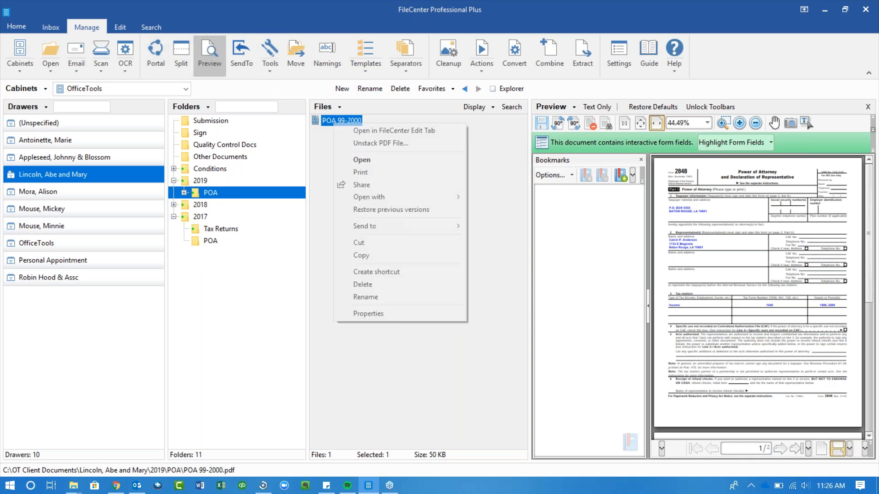
{"action": "left_click", "coordinate": [351, 130]}
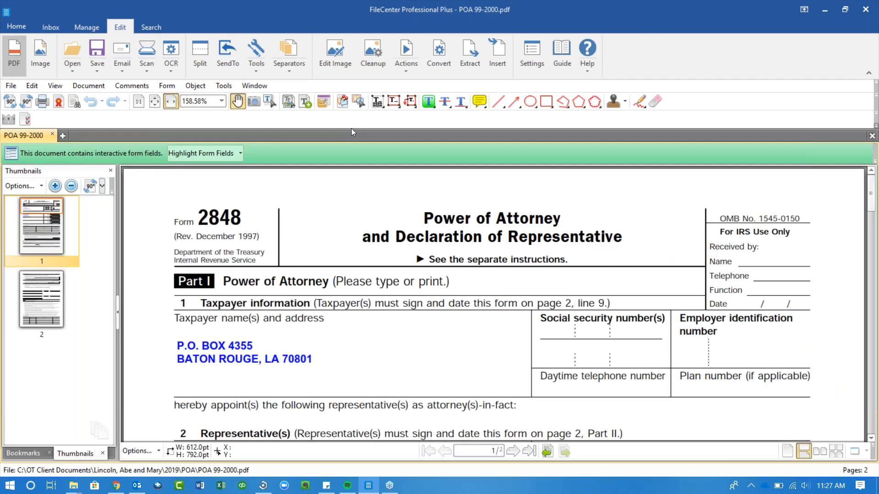
- Draw a red freehand check mark near the top of page 1
{"action": "left_click", "coordinate": [640, 106]}
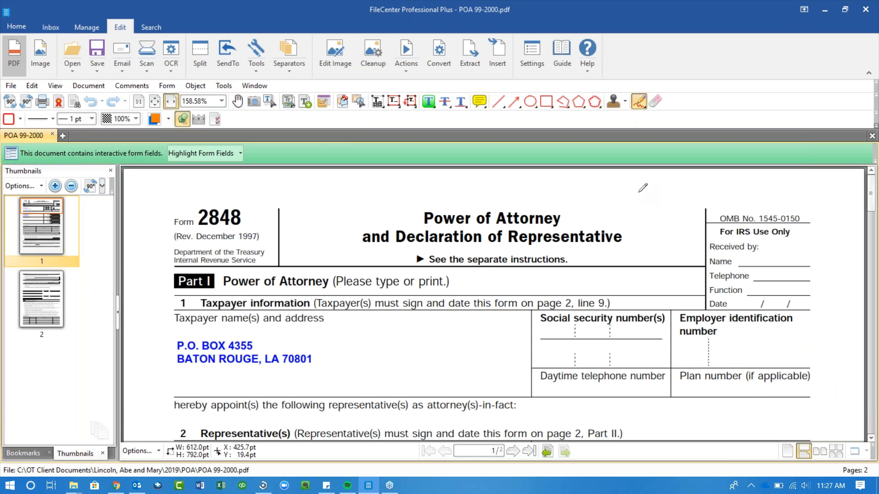
{"action": "left_click_drag", "start_coordinate": [639, 192], "coordinate": [669, 169]}
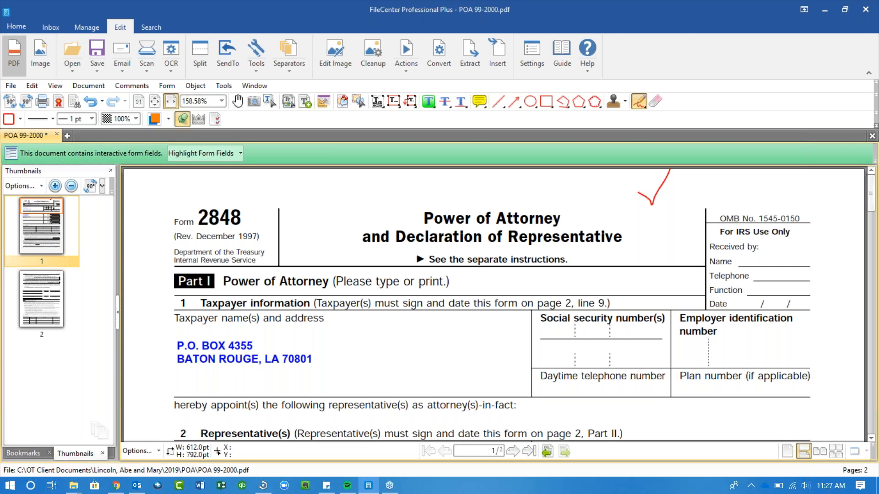
{"action": "left_click", "coordinate": [625, 101]}
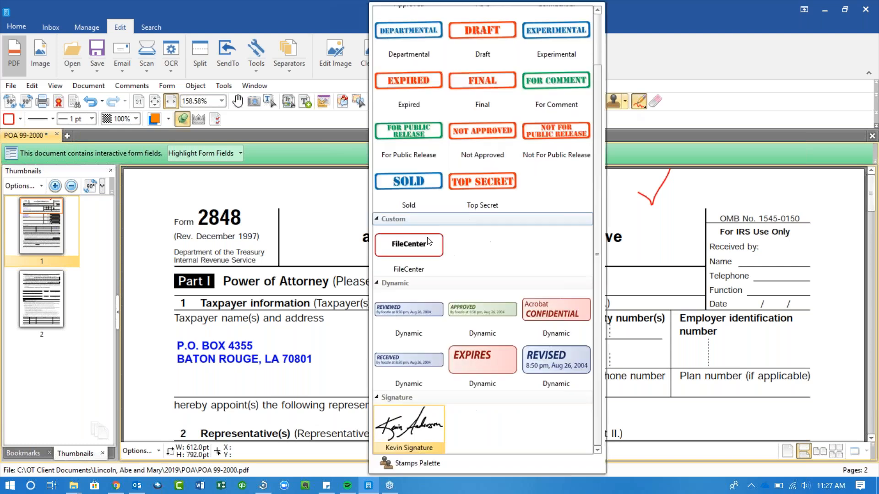
- Choose the custom FileCenter stamp for the first page's heading
{"action": "left_click", "coordinate": [409, 251]}
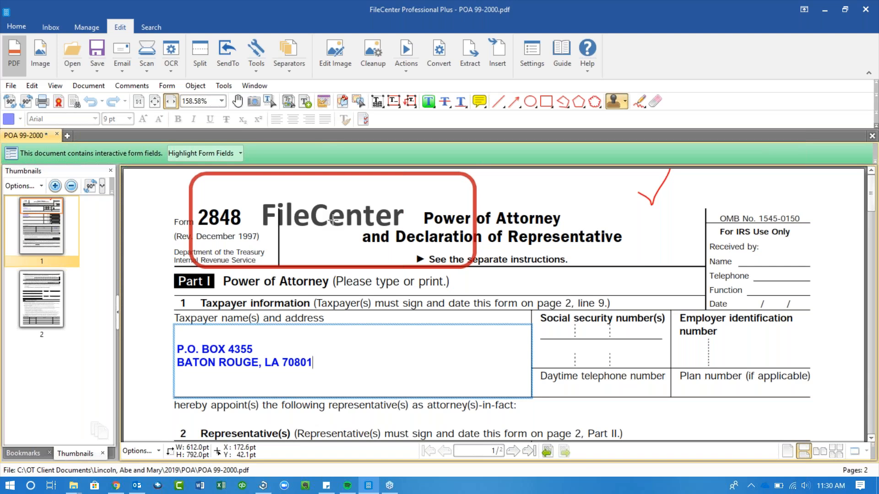
- Launch Microsoft Word from the taskbar
{"action": "left_click", "coordinate": [200, 486]}
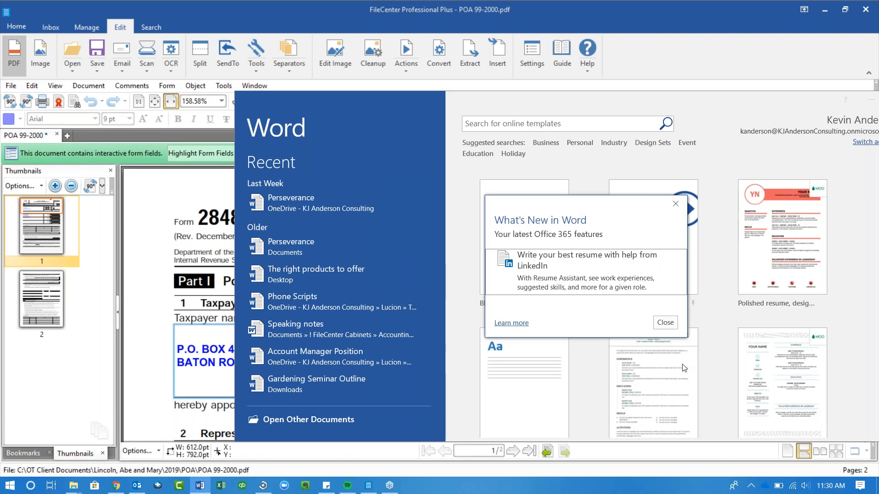
{"action": "left_click", "coordinate": [665, 322]}
{"action": "left_click", "coordinate": [762, 61]}
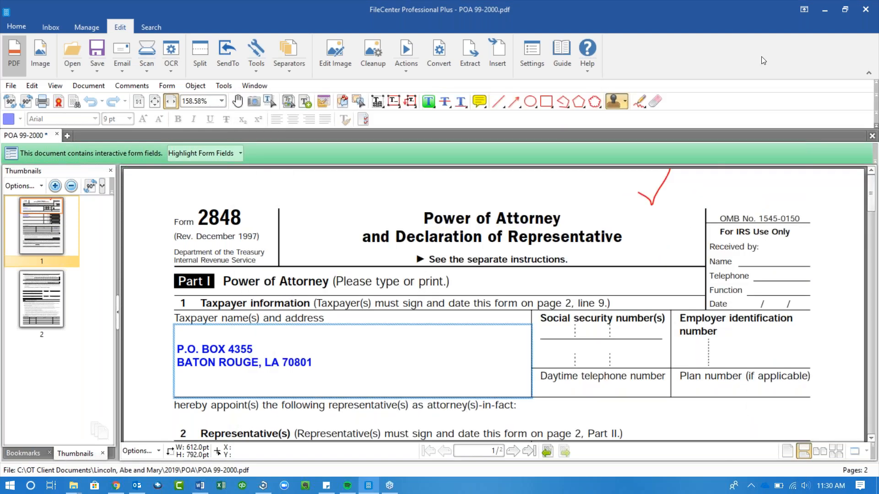